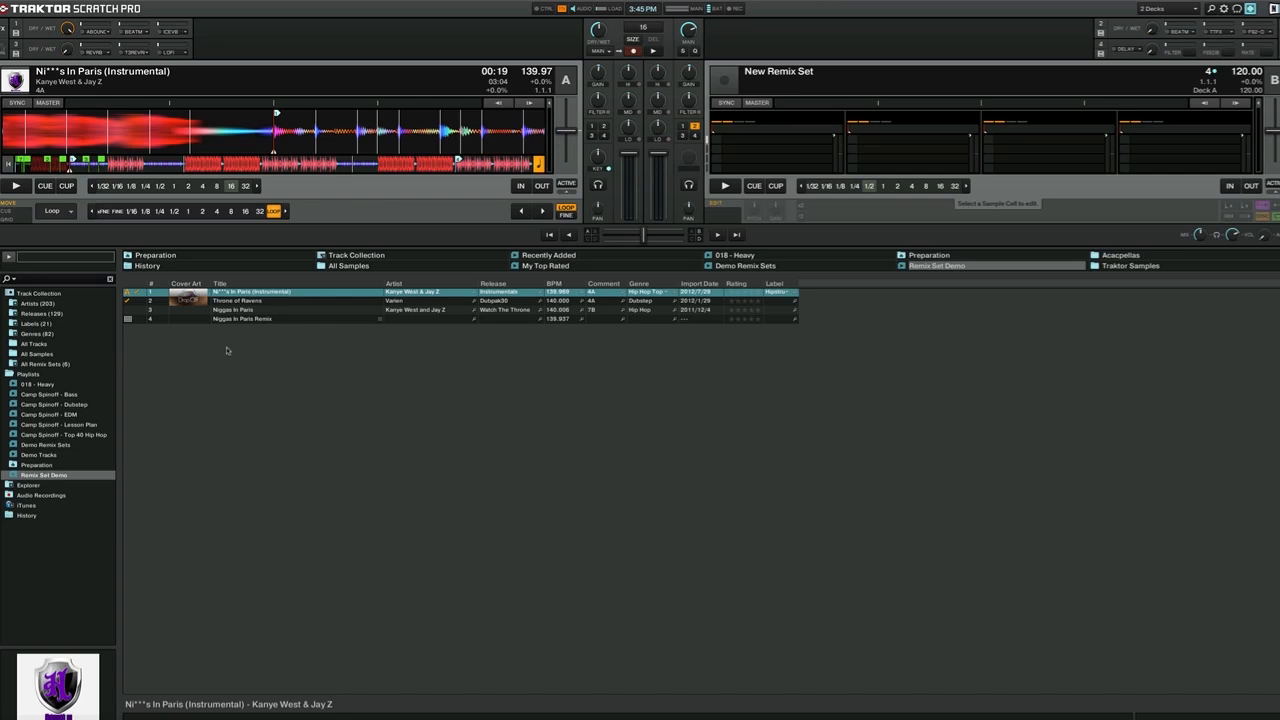
Import the playlist Remix Set Demo.nml from the NIP_RemixSet folder on the Desktop into Playlists
left_click(27, 376)
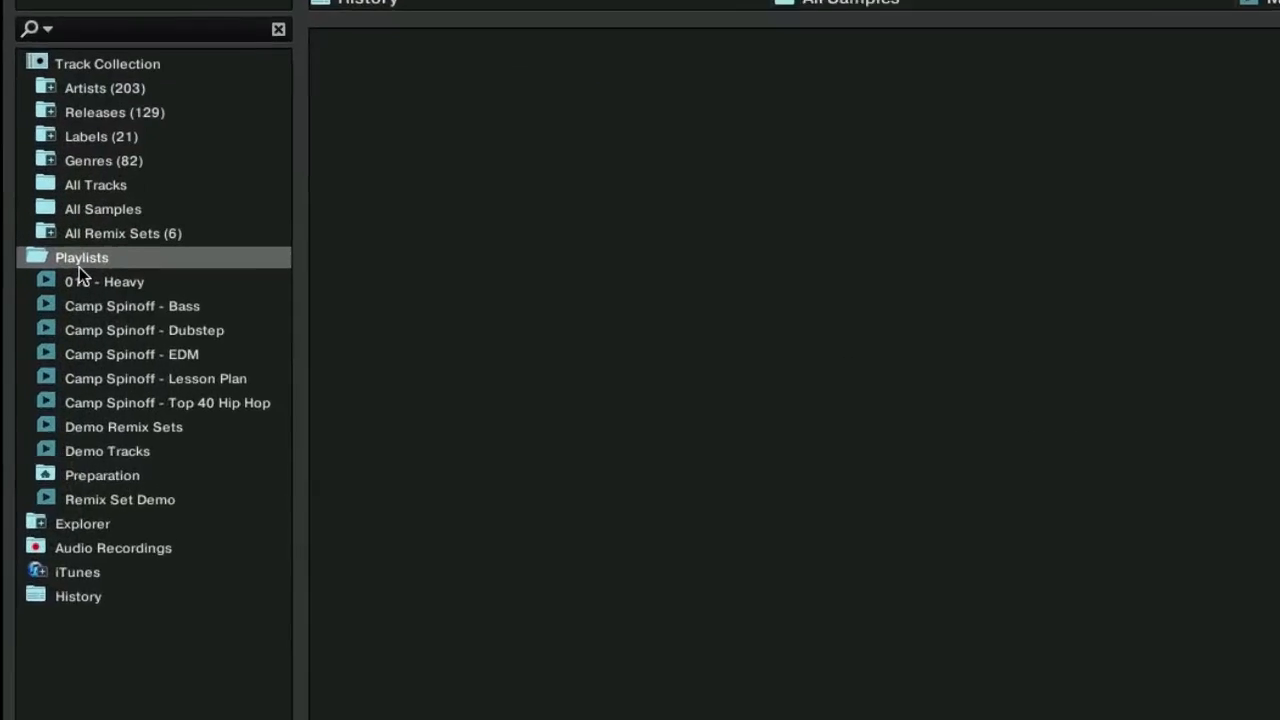
left_click(79, 265)
right_click(80, 266)
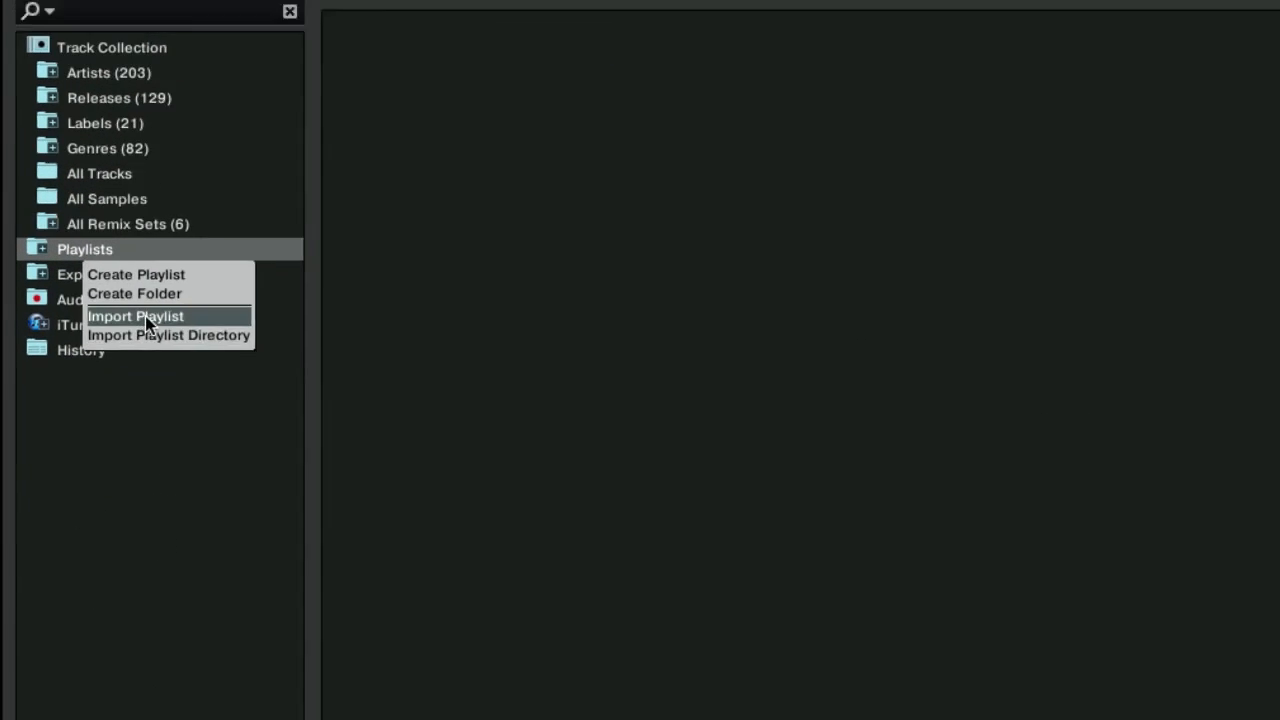
left_click(145, 316)
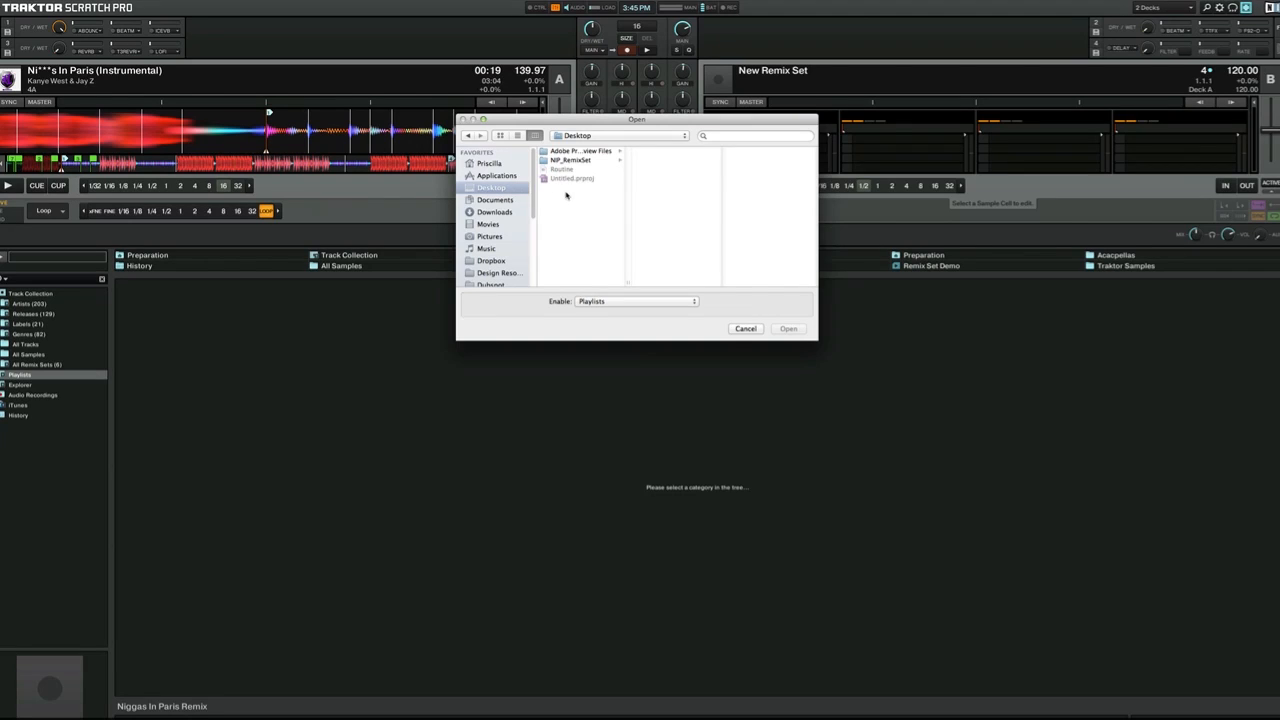
left_click(586, 163)
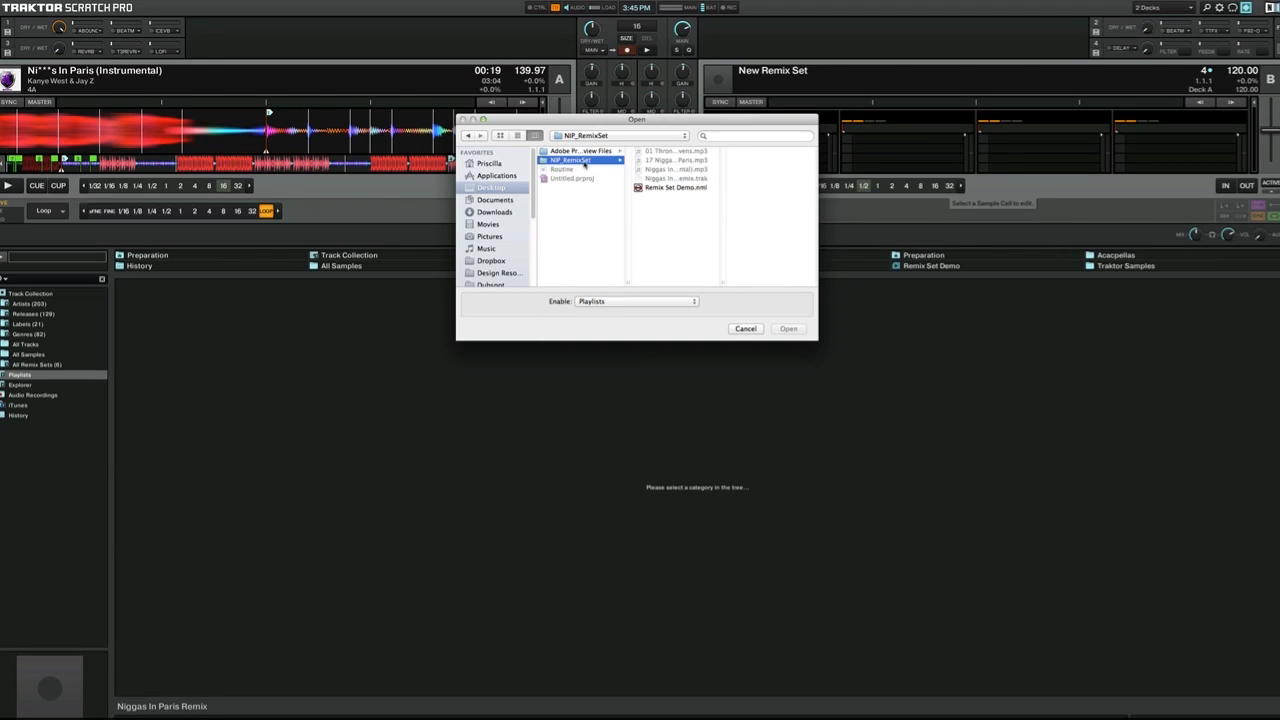
left_click(652, 189)
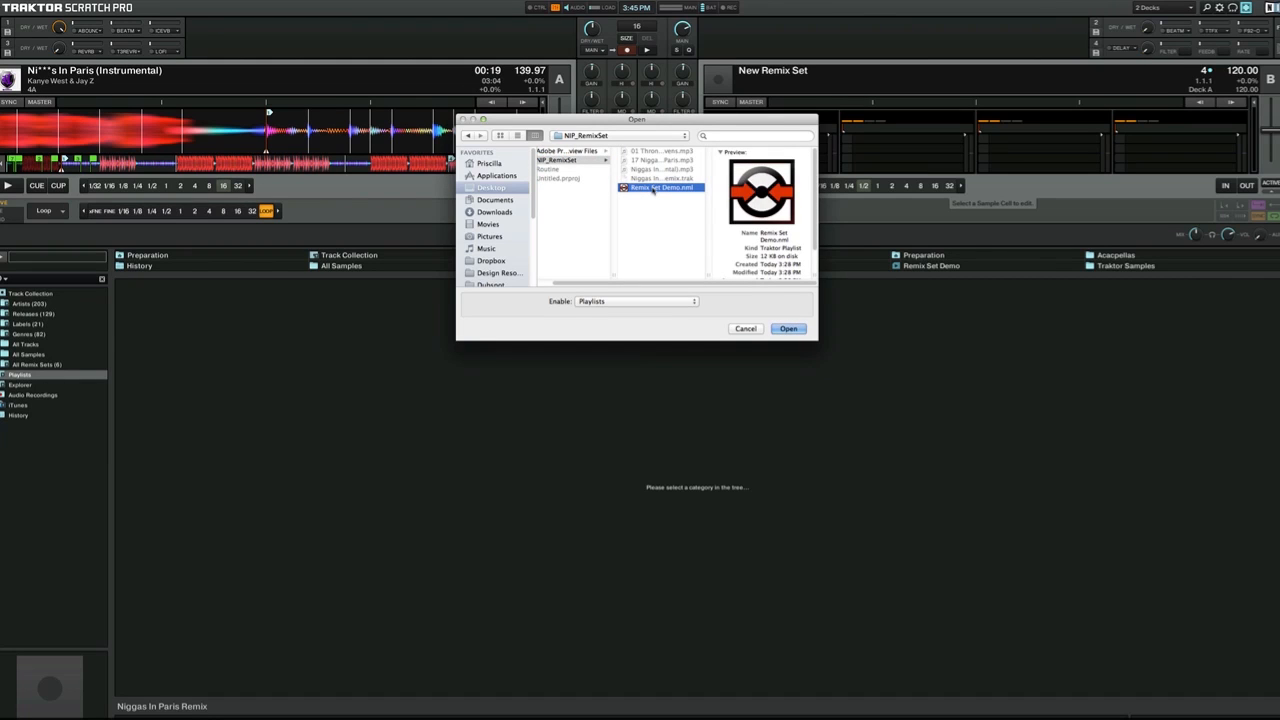
double_click(652, 189)
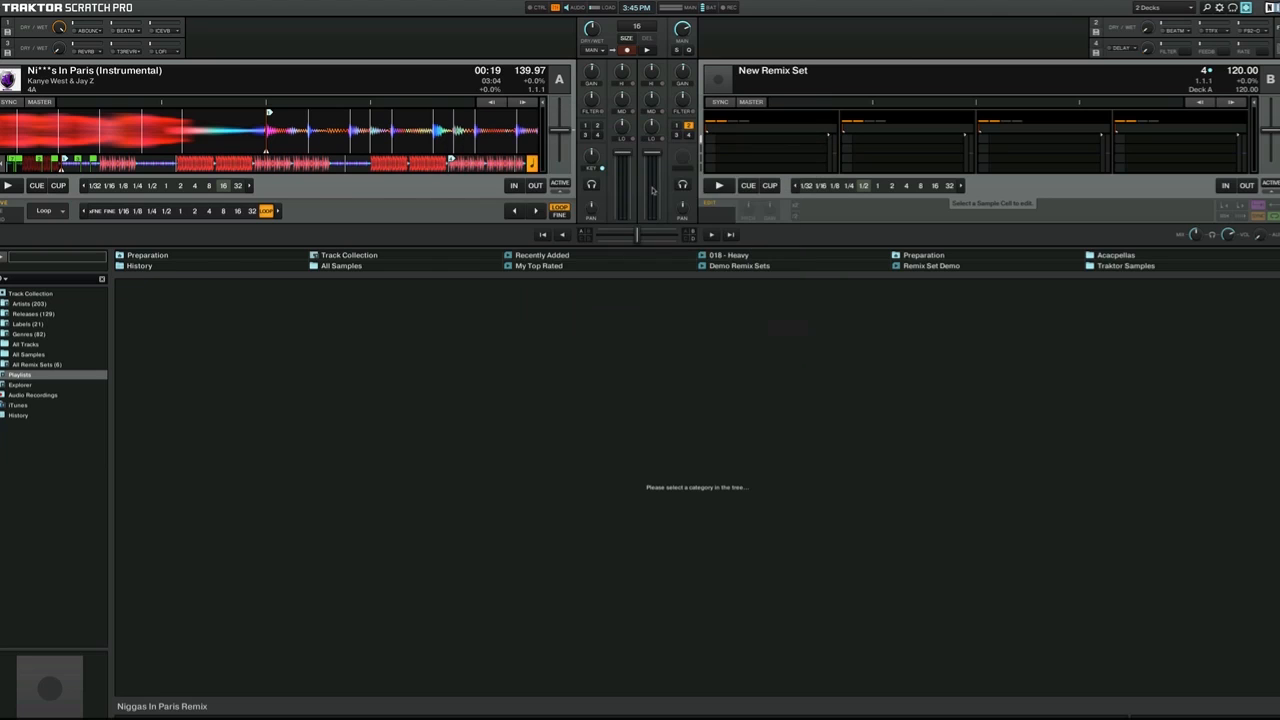
Open the Remix Set Demo playlist, look through its entries and load the instrumental track onto deck A
left_click(915, 266)
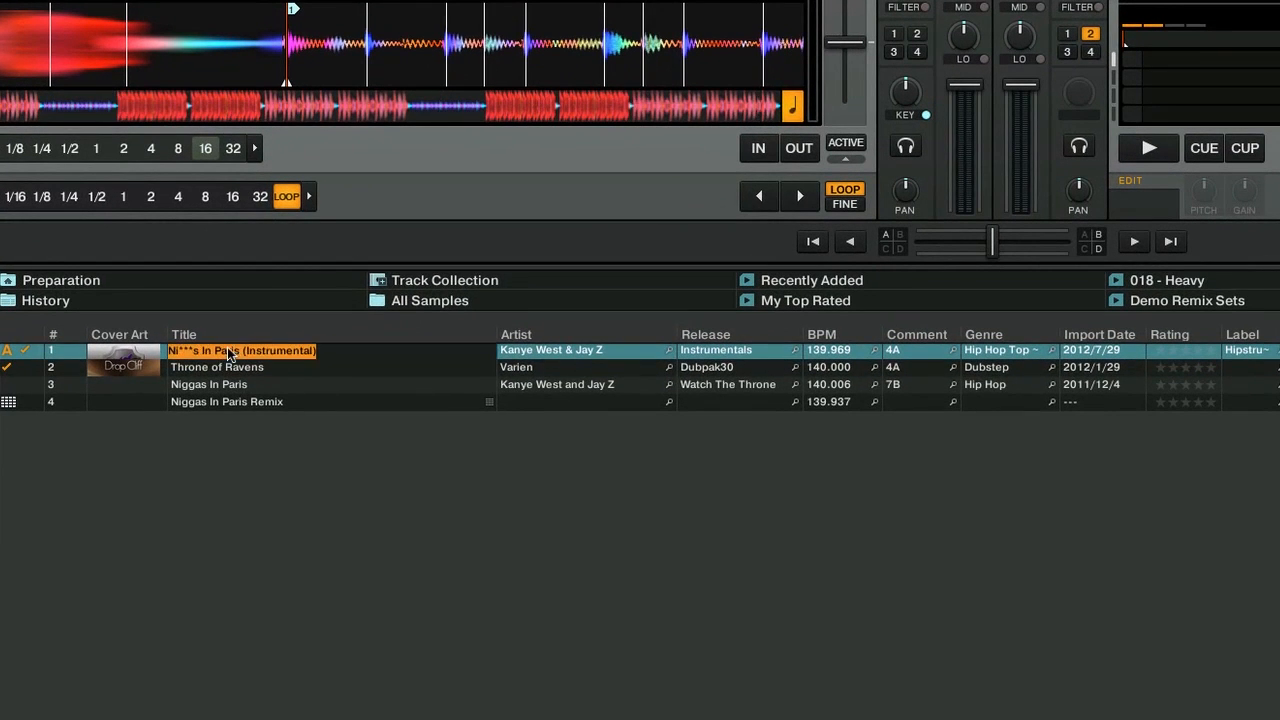
left_click(322, 364)
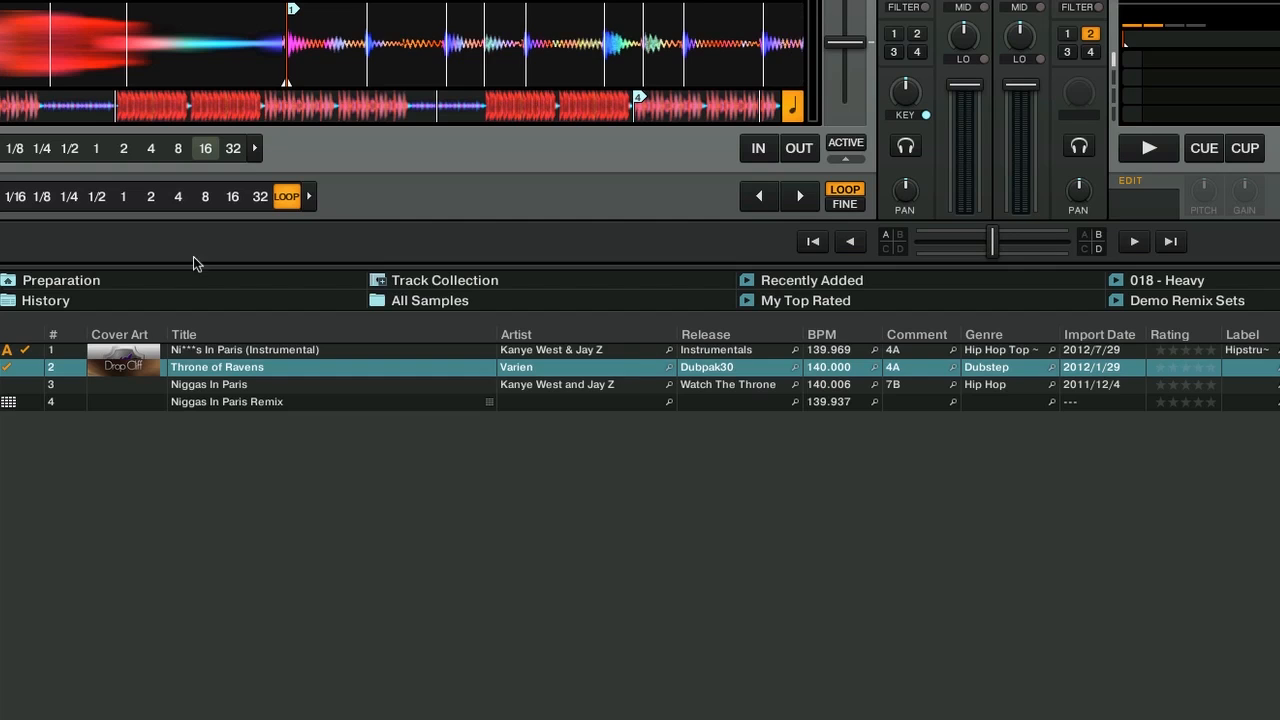
left_click(226, 386)
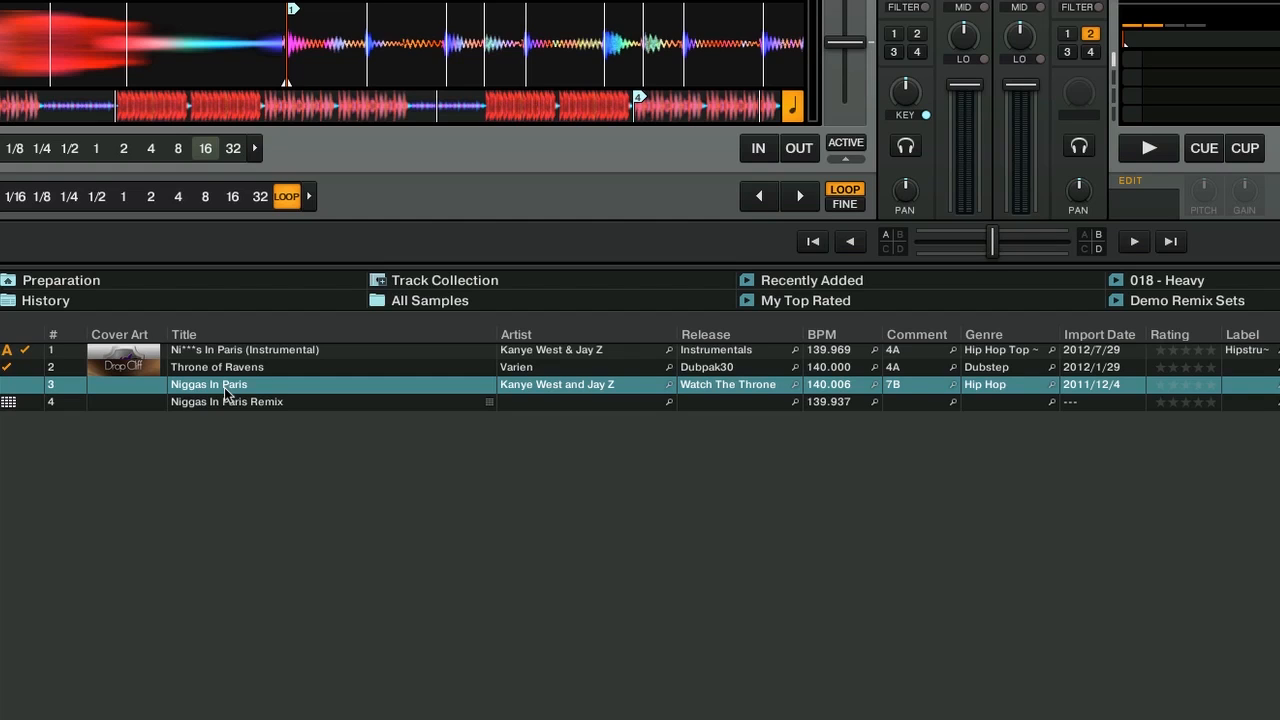
left_click(222, 405)
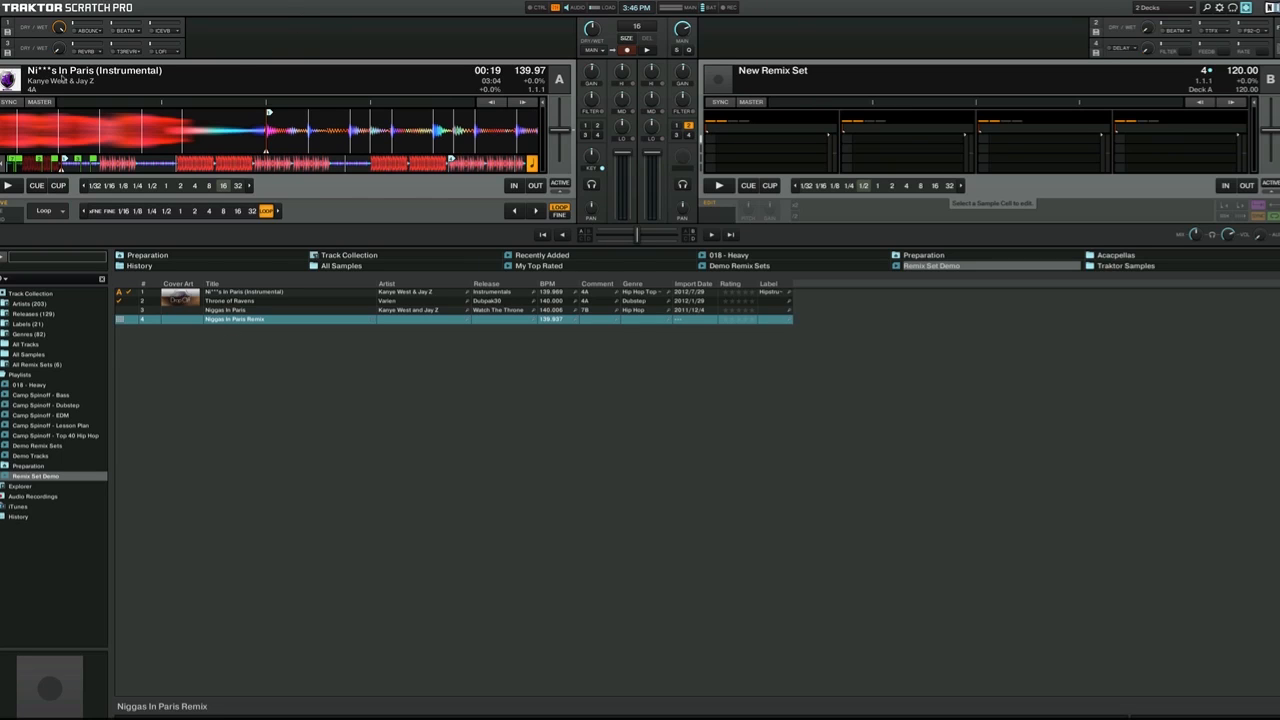
left_click_drag(216, 296, 178, 120)
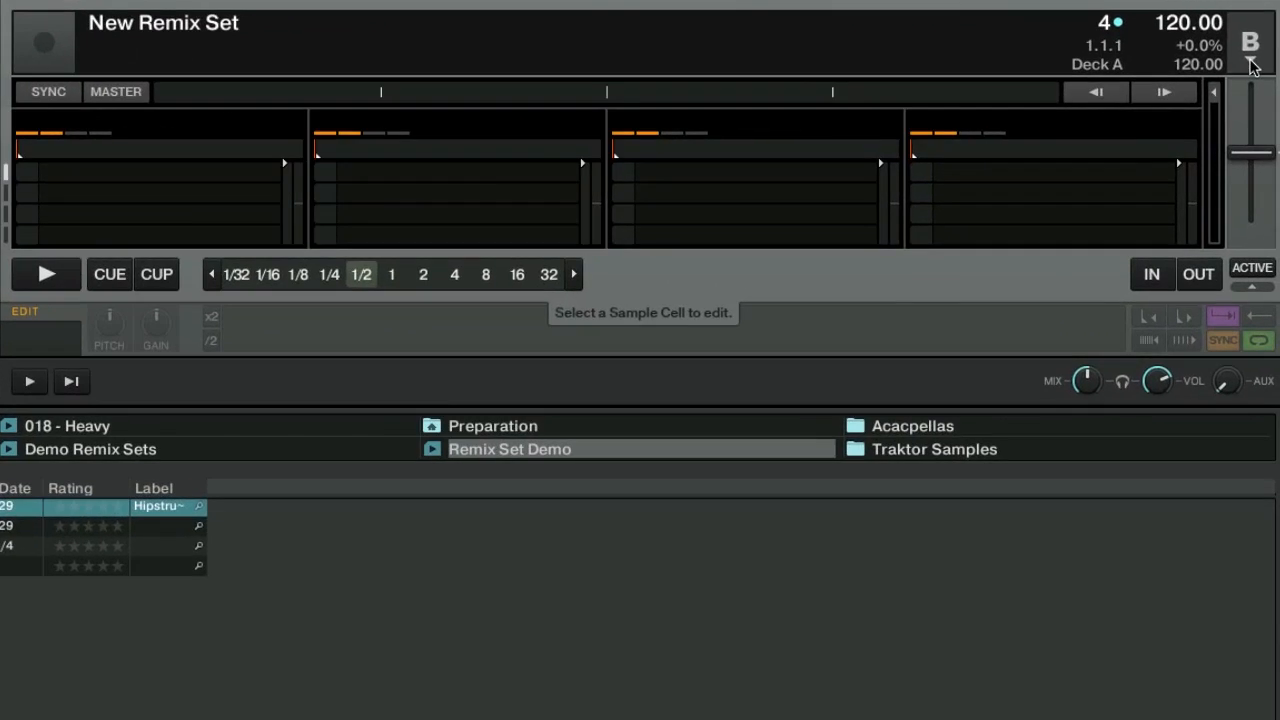
Set deck B to Remix Deck mode and name its remix set "Demo Set"
left_click(1252, 64)
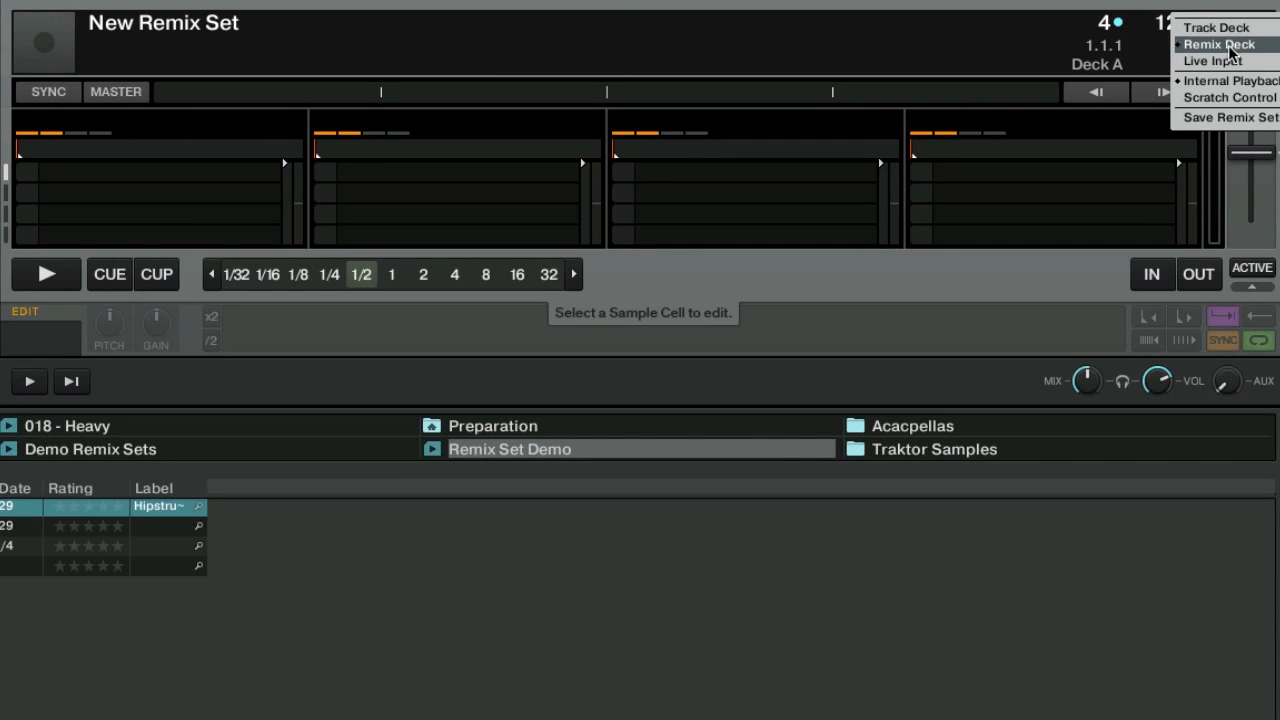
left_click(1234, 46)
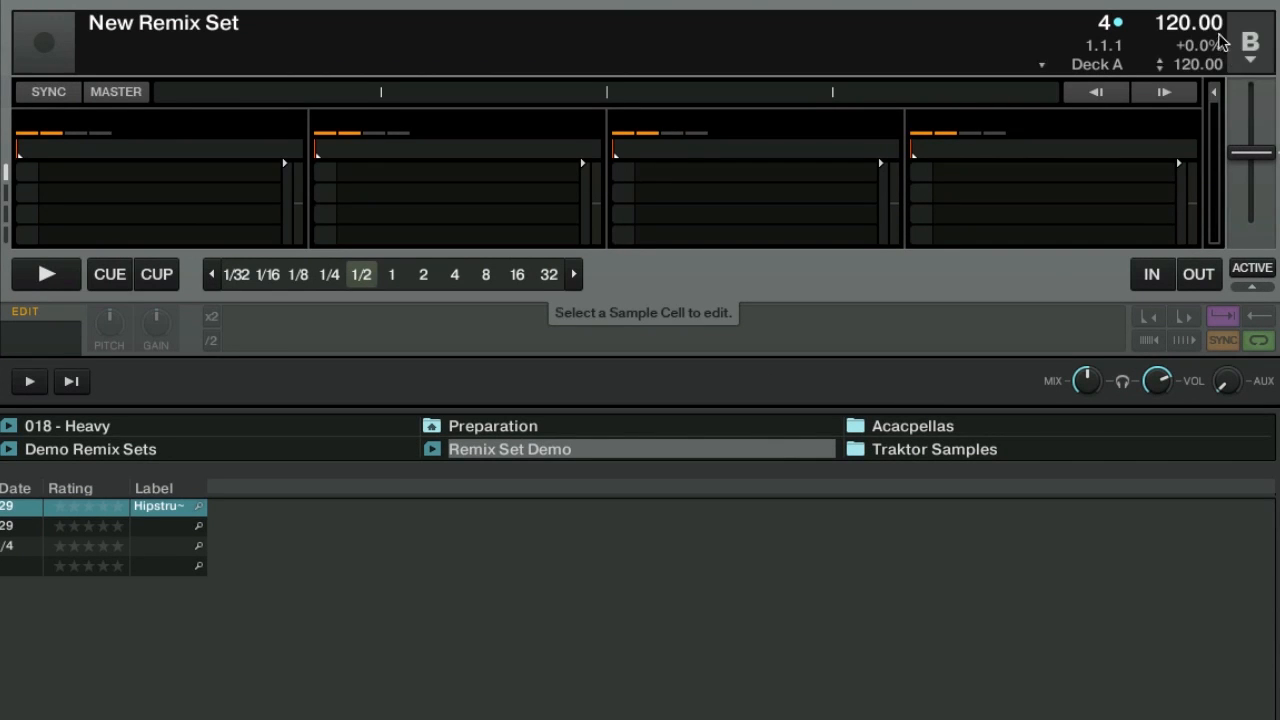
left_click(180, 28)
double_click(181, 27)
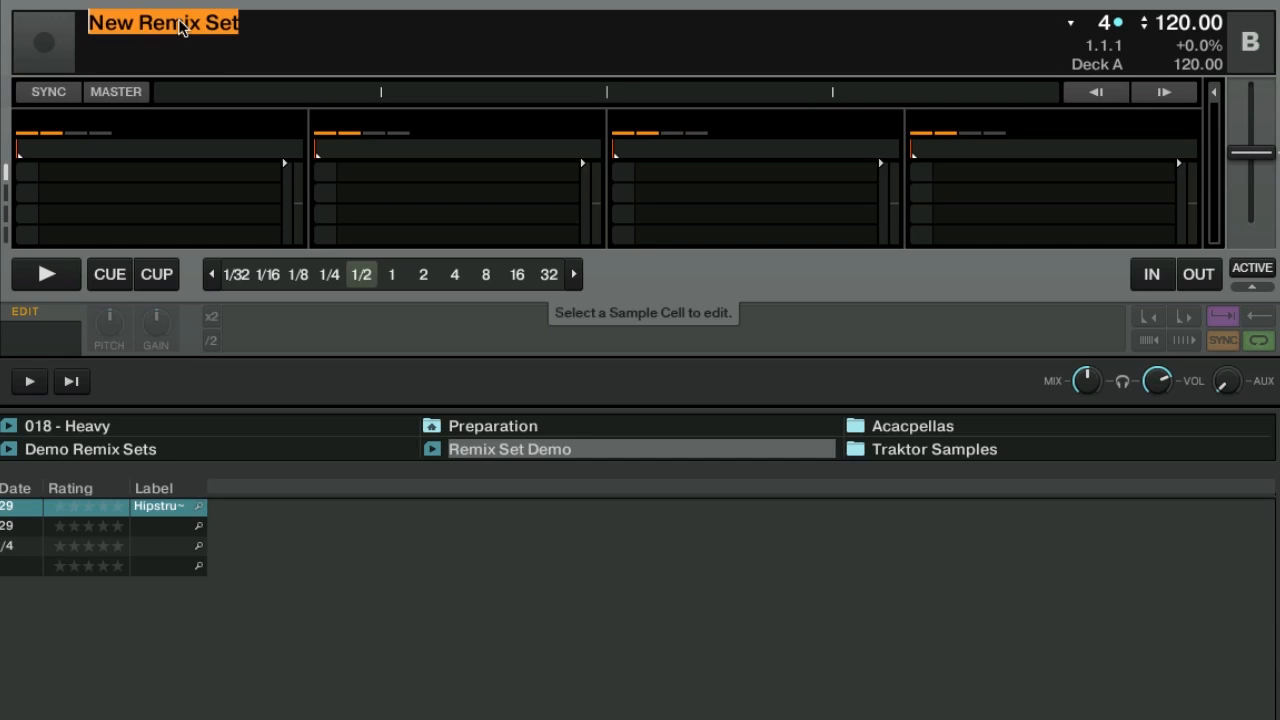
type("Demon")
key("BackSpace")
key("BackSpace")
type("o Set")
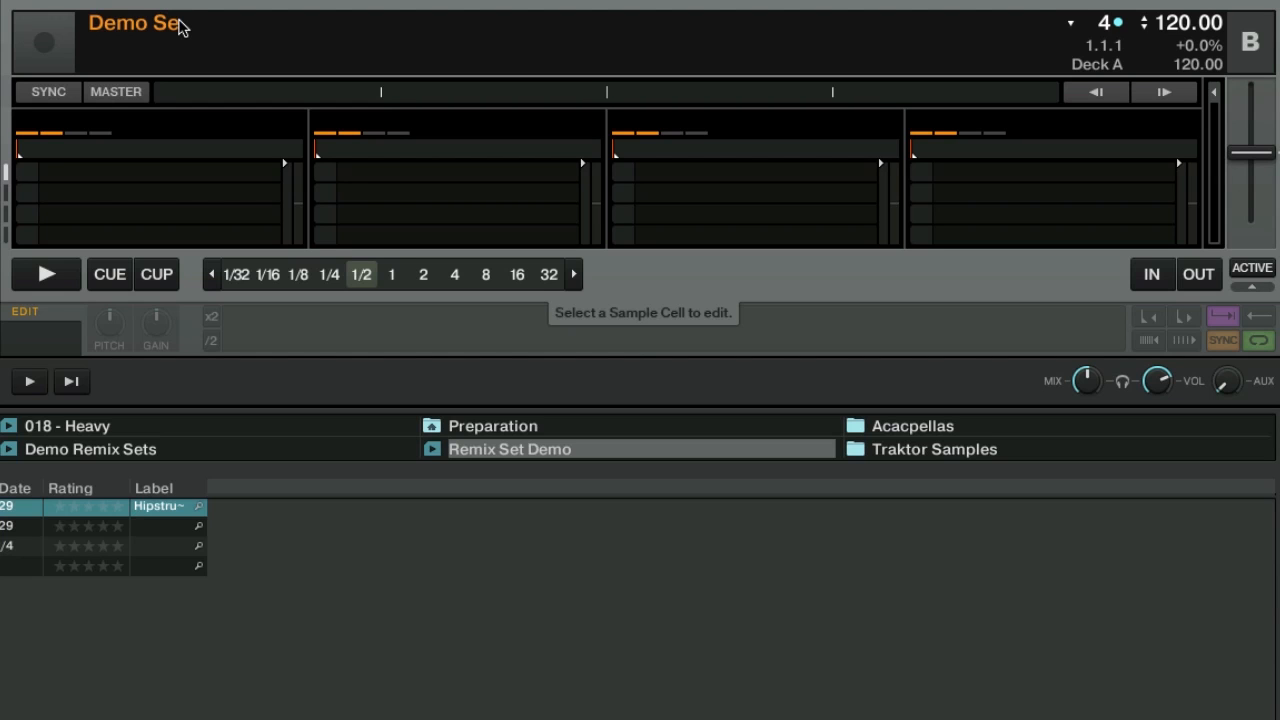
key("Return")
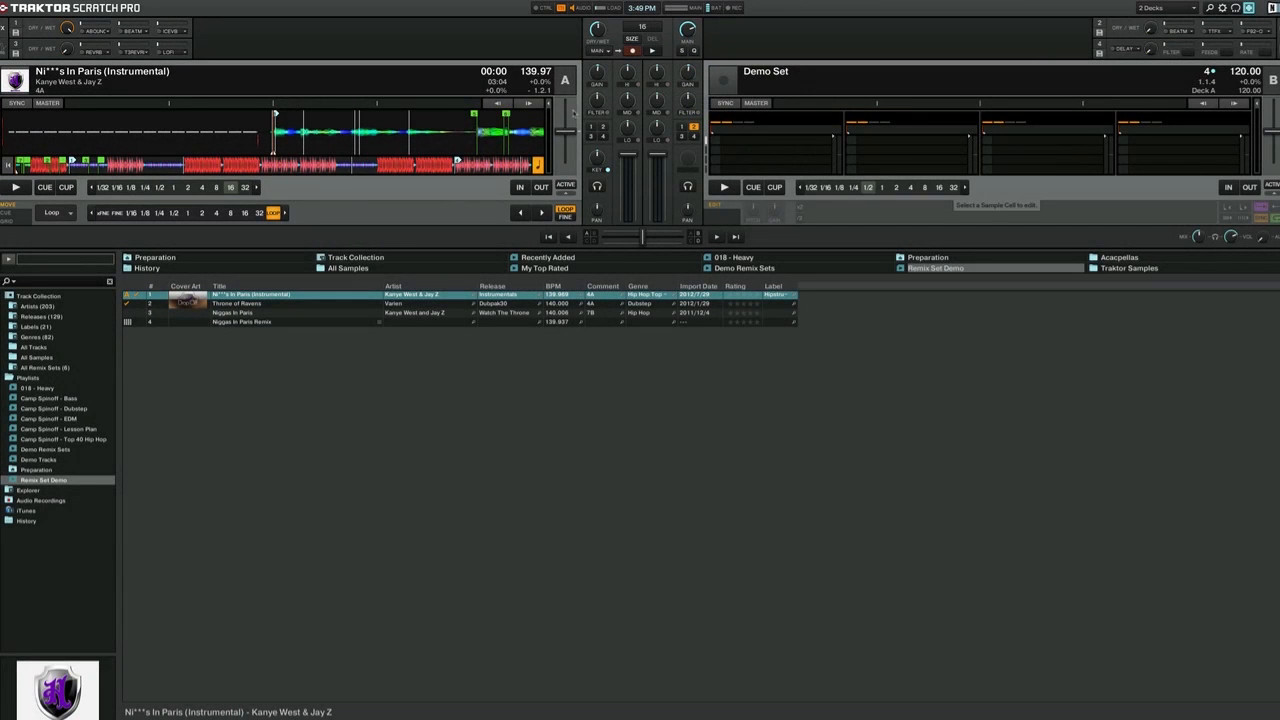
Set deck A's cue point on the track's first beat and create a 4-beat loop from it
left_click(540, 114)
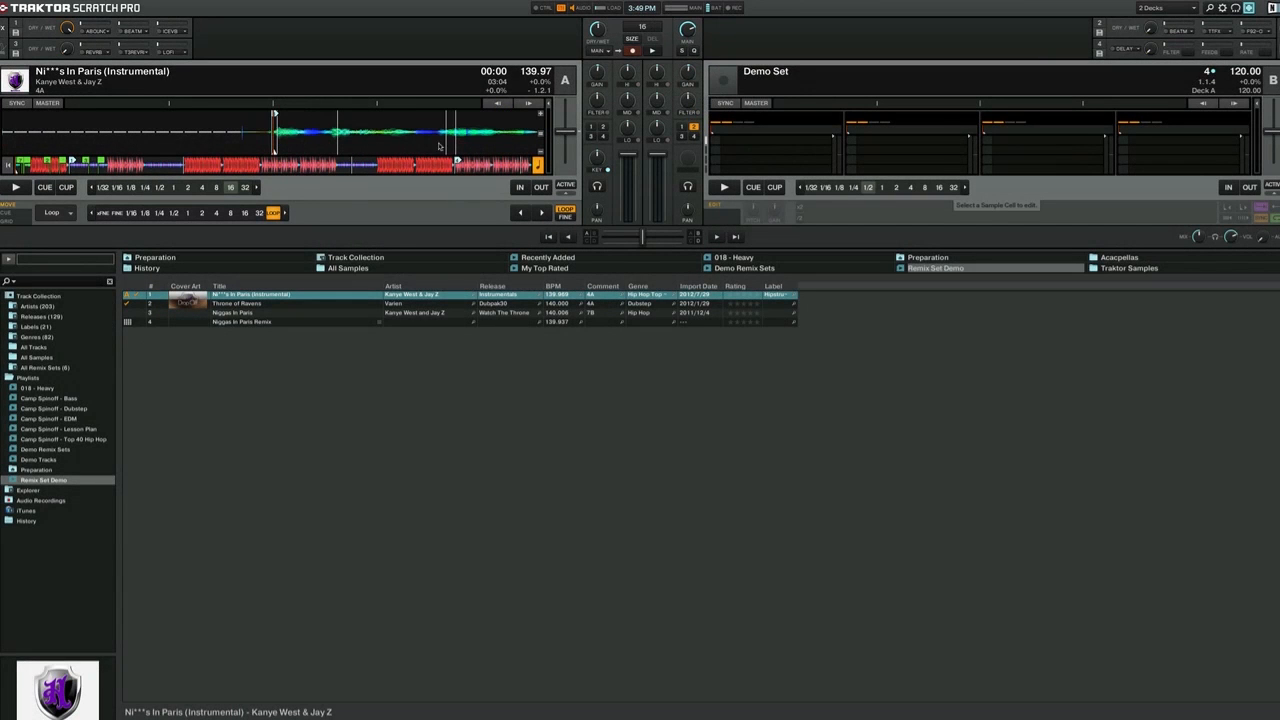
left_click_drag(437, 147, 441, 147)
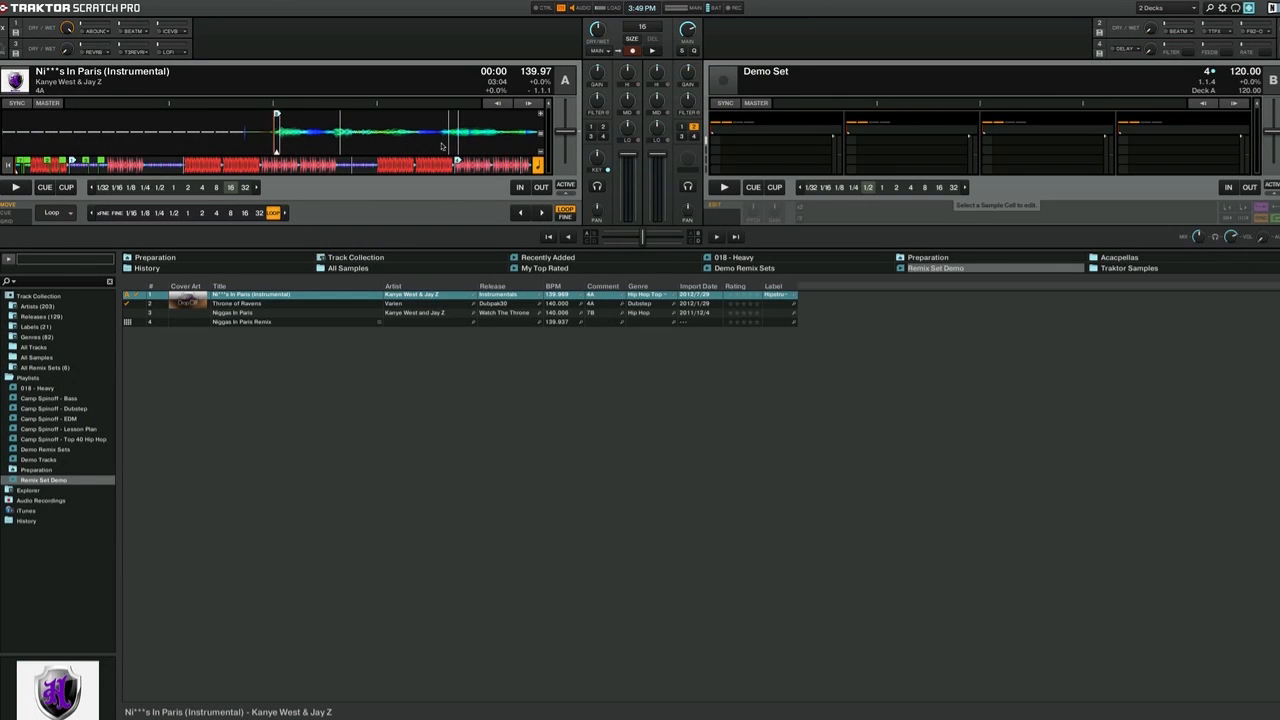
left_click(44, 188)
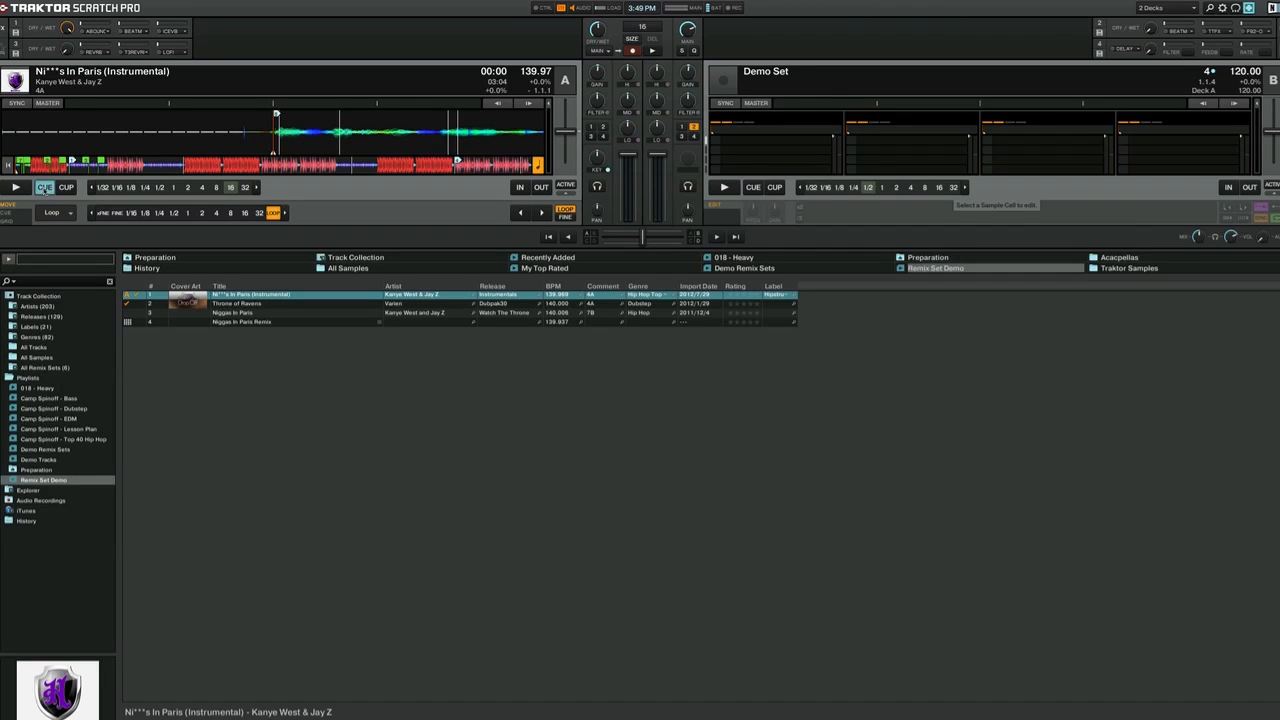
left_click(44, 188)
left_click_drag(520, 148, 130, 160)
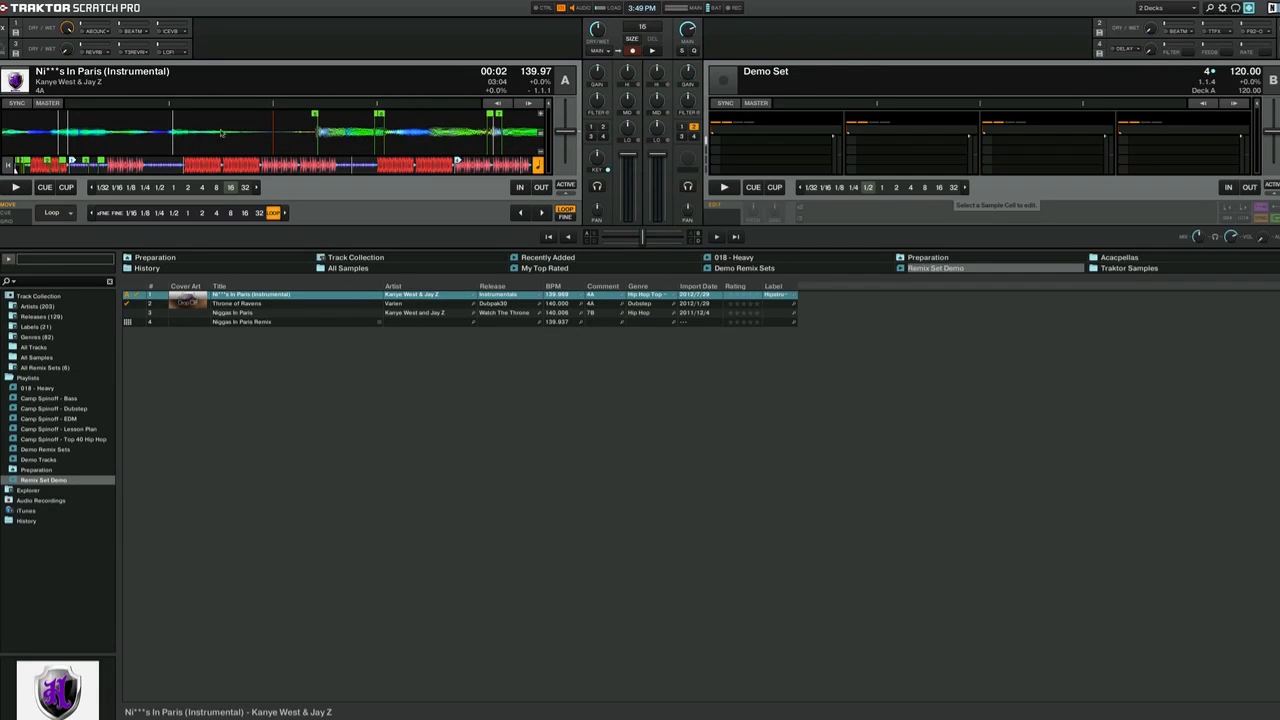
left_click(541, 188)
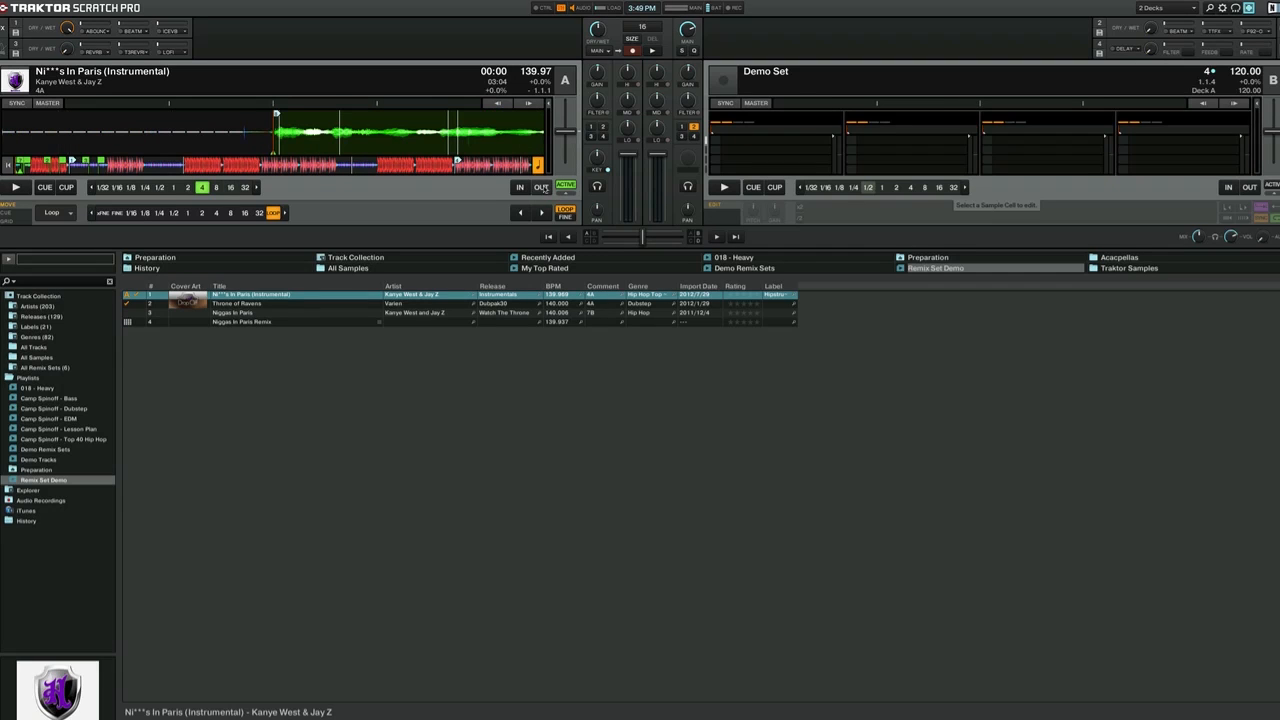
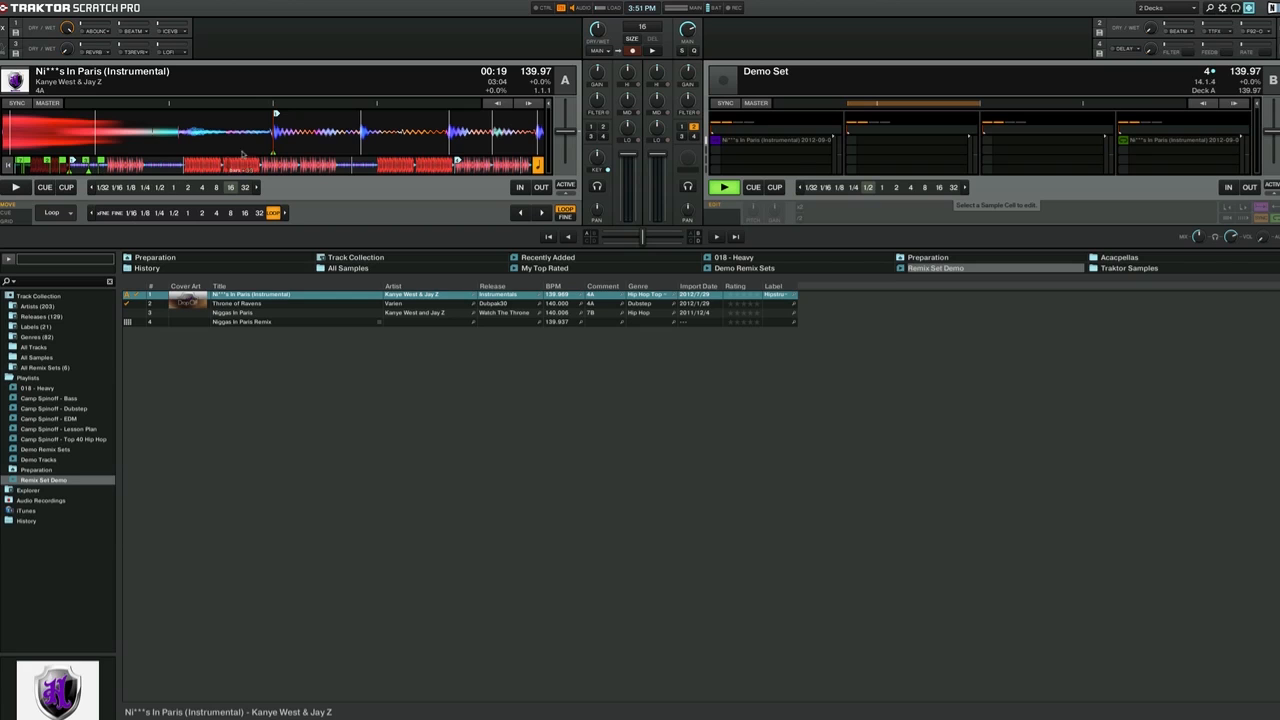
Scrub through deck A's waveform and play the 16-beat loop near 00:12 for sampling into the remix deck's fourth slot
left_click_drag(419, 129, 254, 134)
left_click_drag(412, 135, 254, 138)
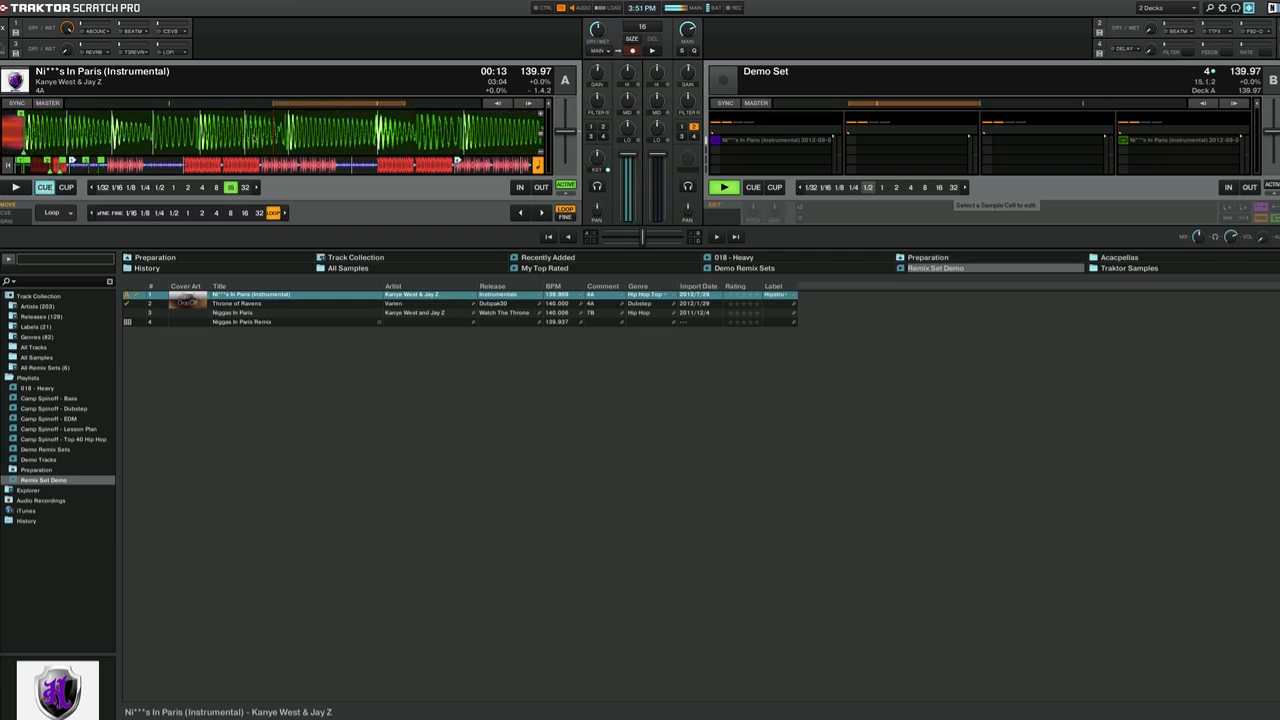
mouse_move(254, 137)
left_mouse_down()
mouse_move(330, 137)
mouse_move(256, 137)
left_mouse_up()
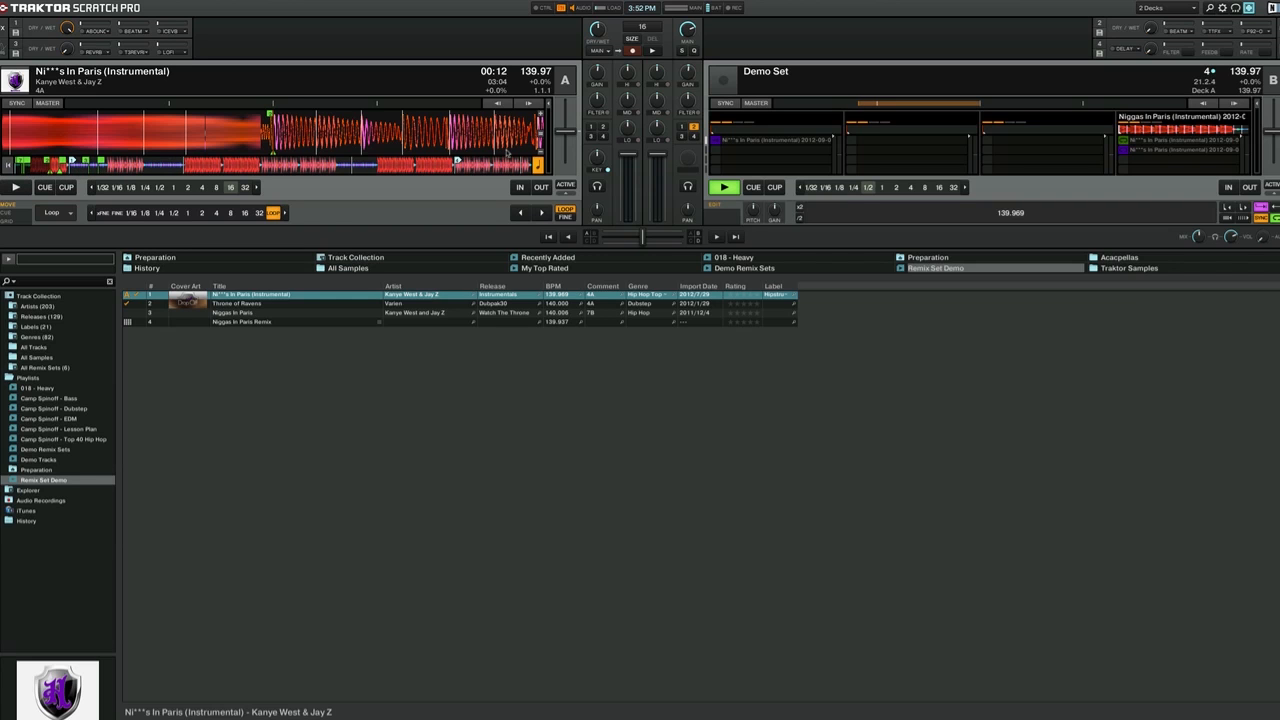
Jump deck A to hotcue 4 and play the 16-beat loop there for sampling into the remix deck's fourth slot
key("4")
key("4")
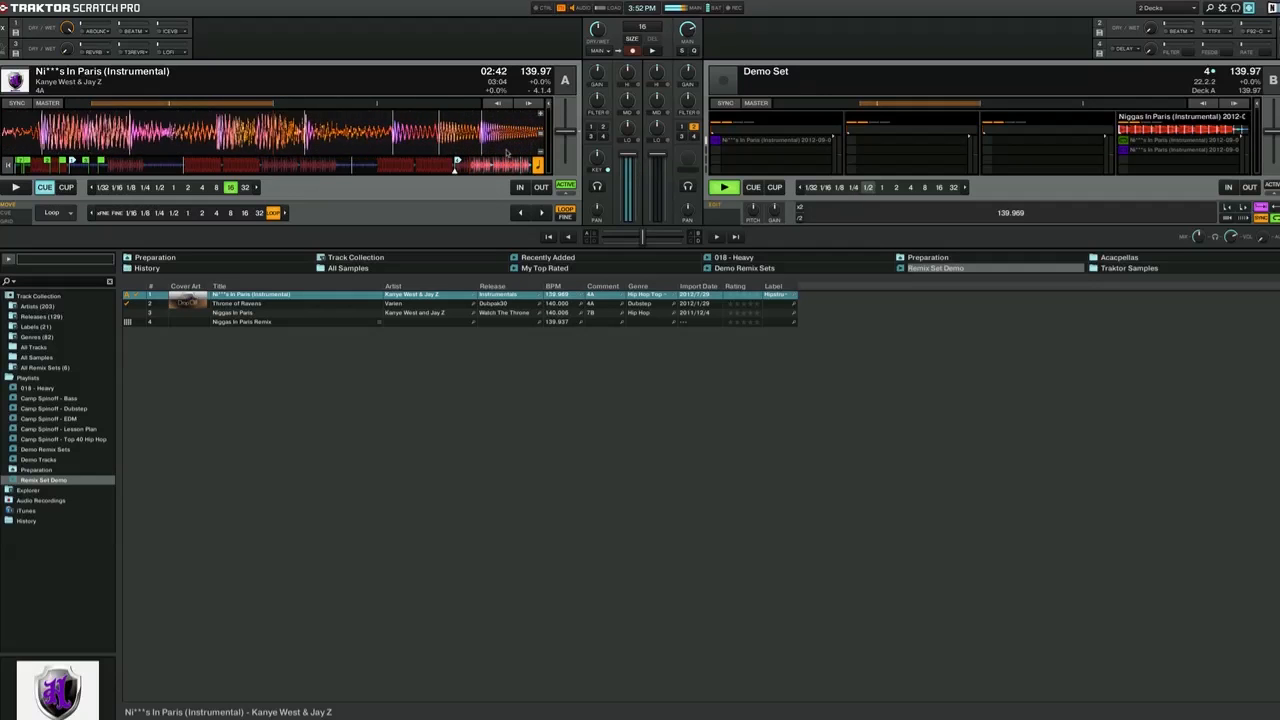
key("4")
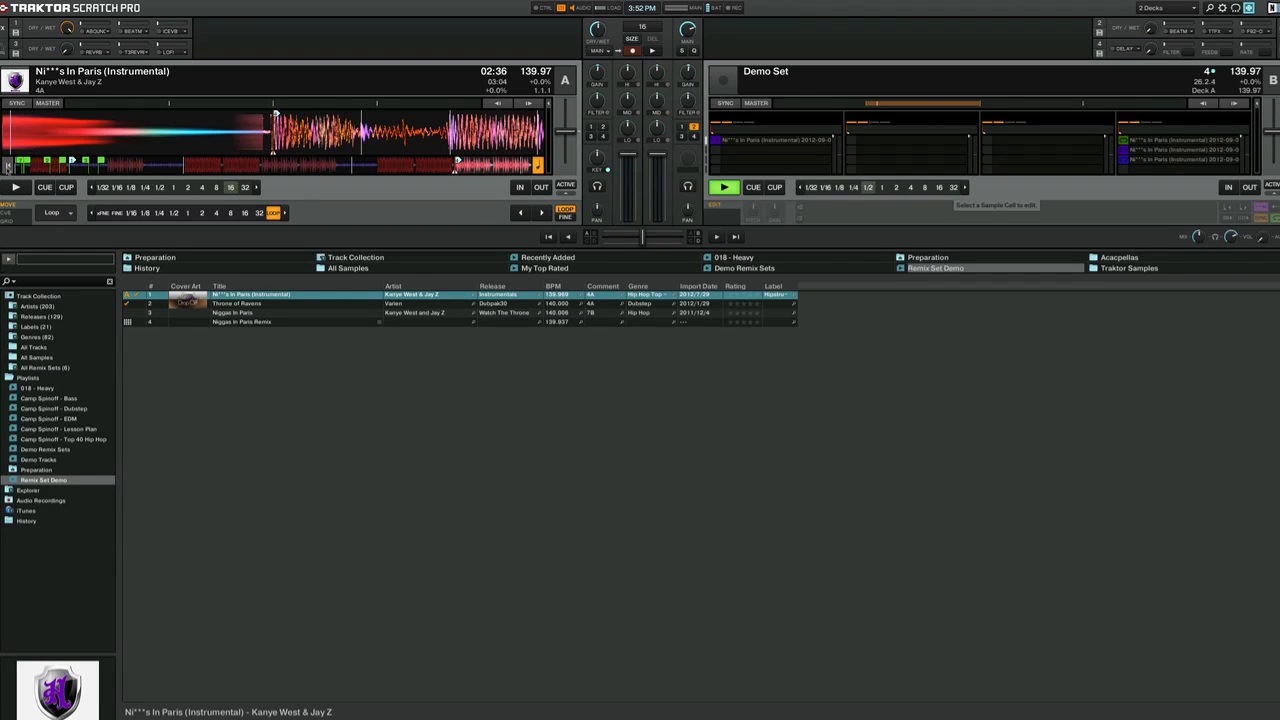
Return deck A to the start of the track and set a cue point on the melody note at 00:02
left_click(8, 166)
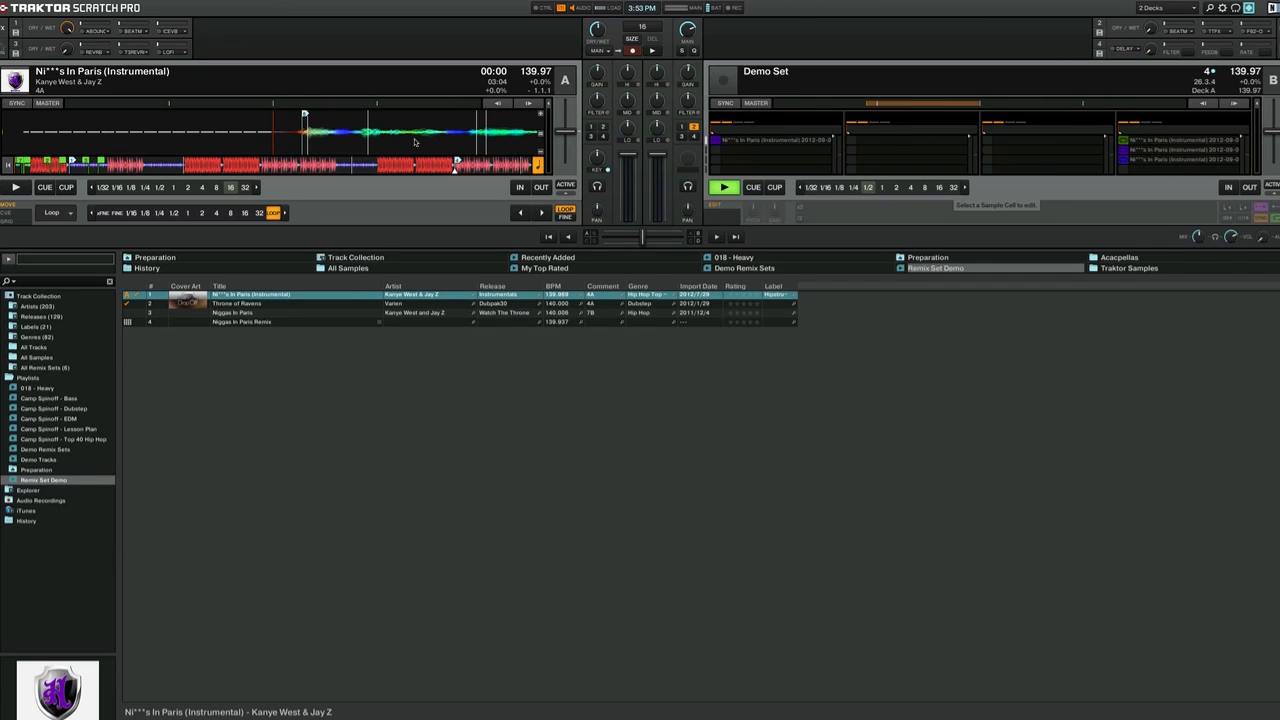
left_click_drag(448, 135, 495, 121)
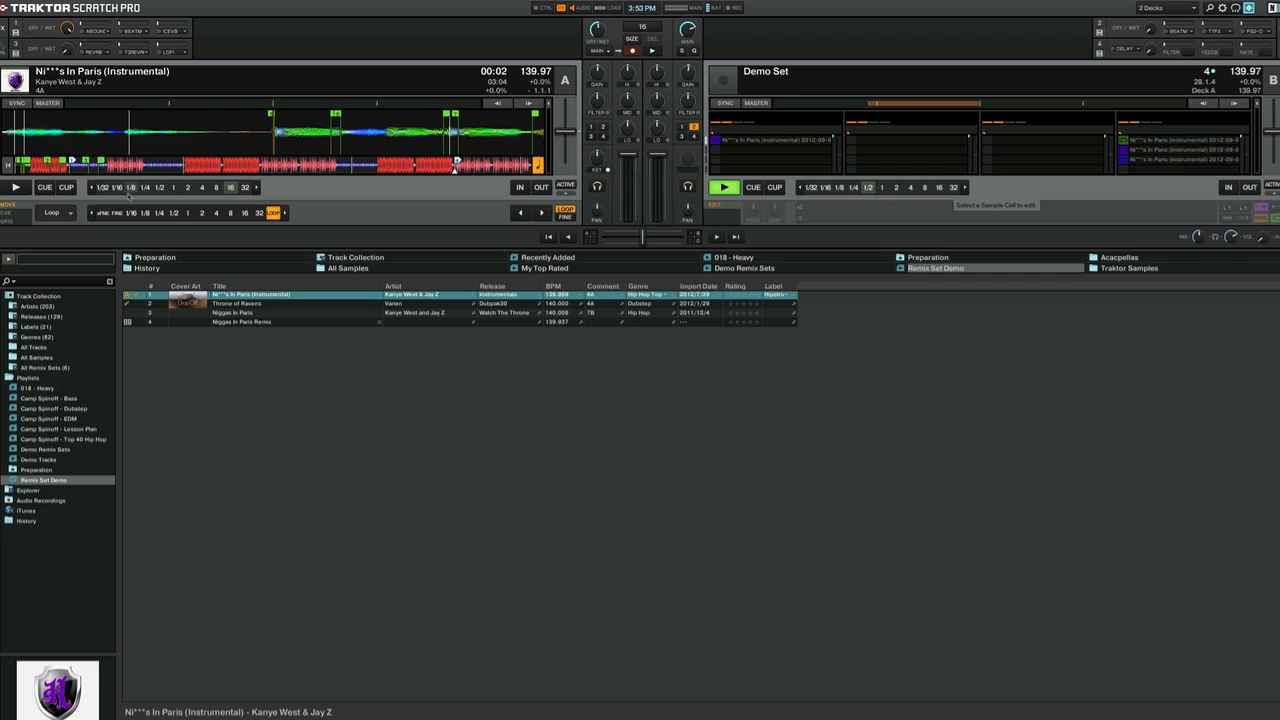
left_click(45, 190)
left_click(42, 190)
Create a 1-beat loop over the melody note at 00:02 on deck A and stop playback
left_click_drag(374, 149, 366, 155)
left_click(520, 187)
left_click(541, 187)
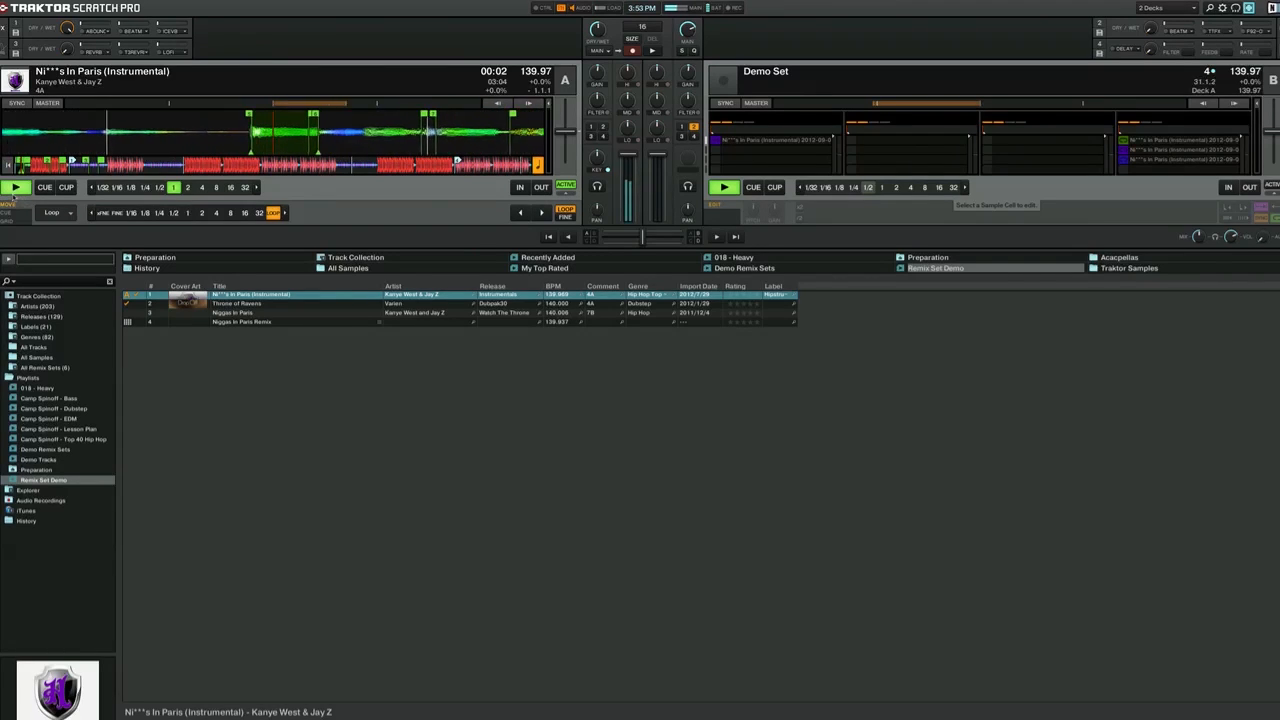
left_click(20, 187)
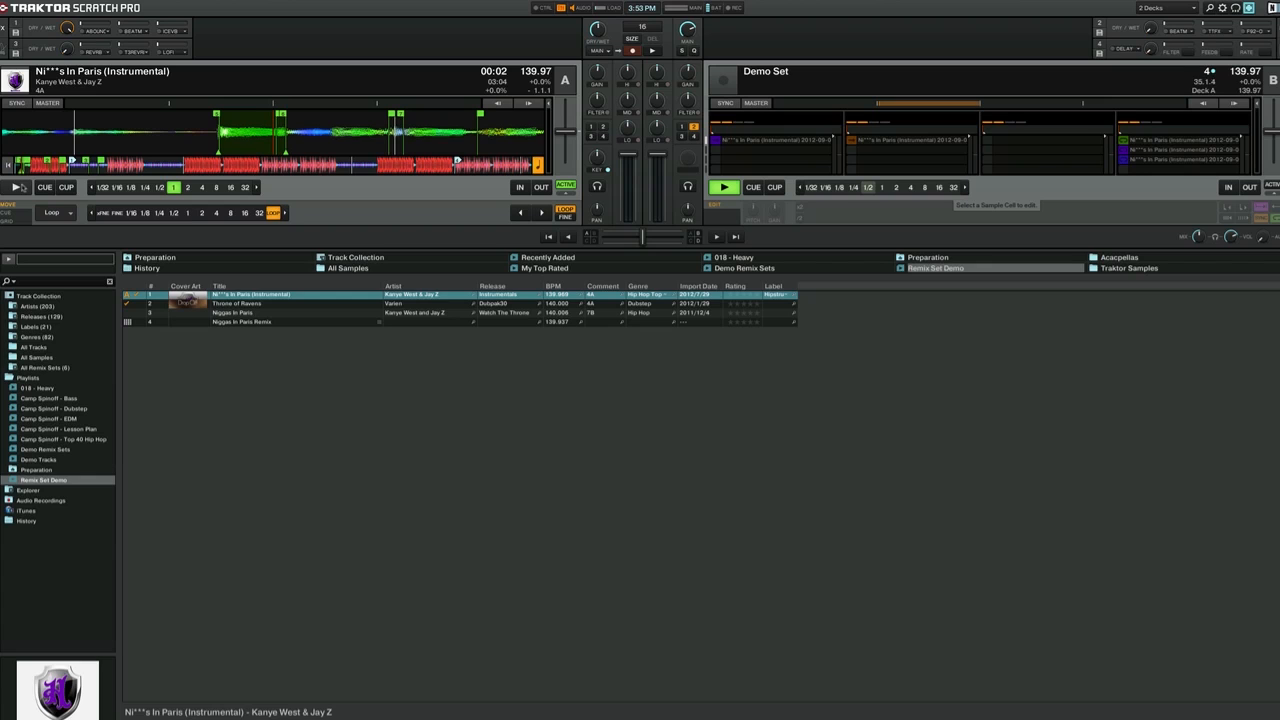
Release the active loop on deck A and set a new loop over the melody note that directly follows it
left_click_drag(365, 138, 415, 140)
left_click(566, 186)
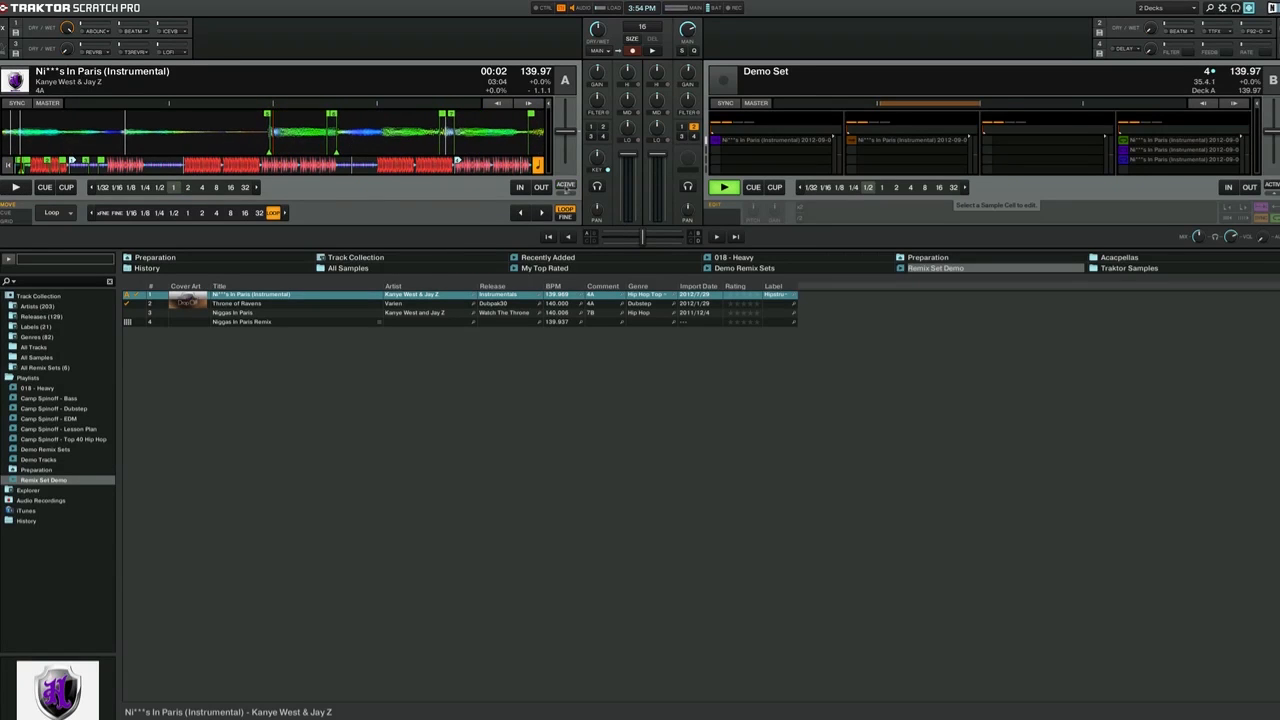
left_click_drag(455, 150, 391, 155)
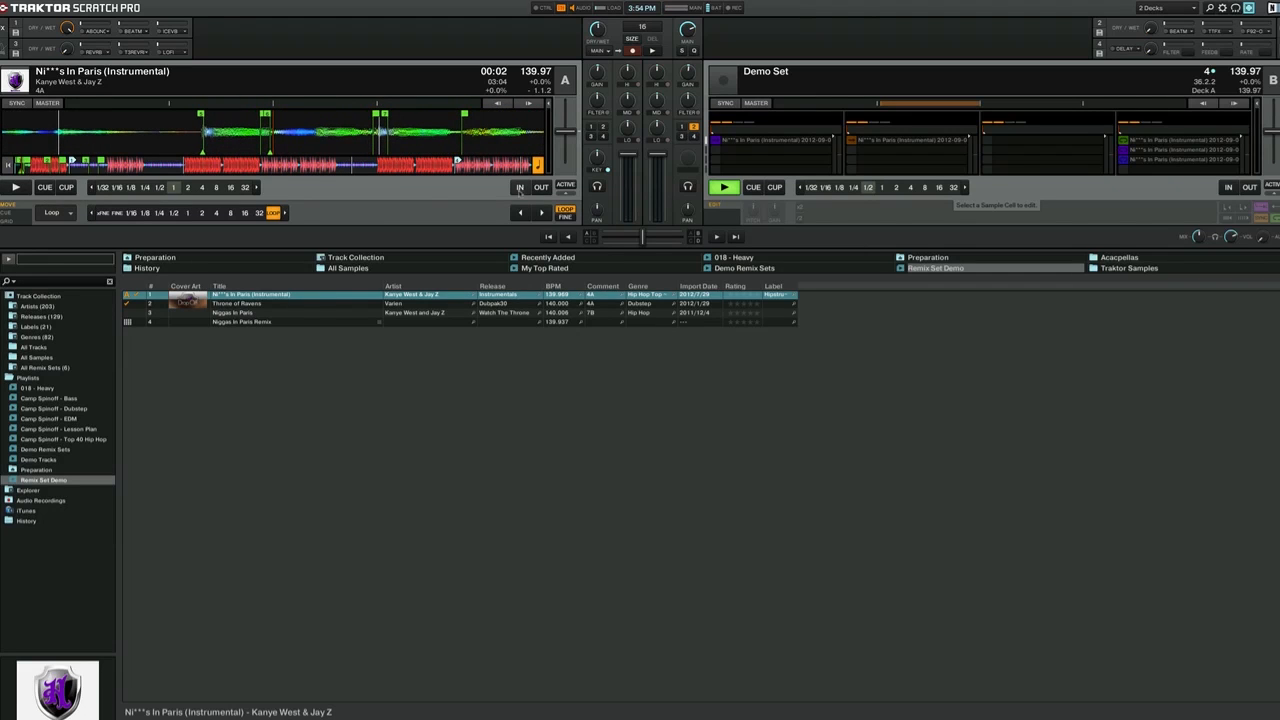
left_click_drag(354, 140, 316, 146)
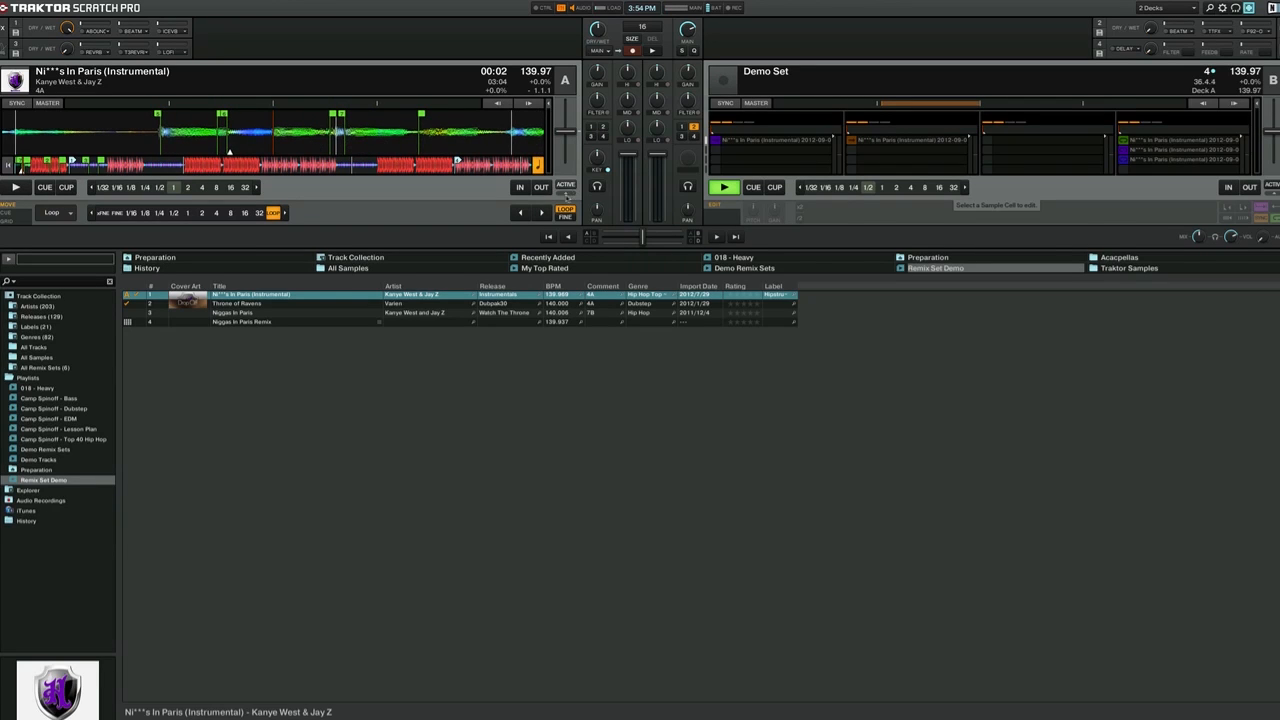
left_click_drag(488, 162, 420, 163)
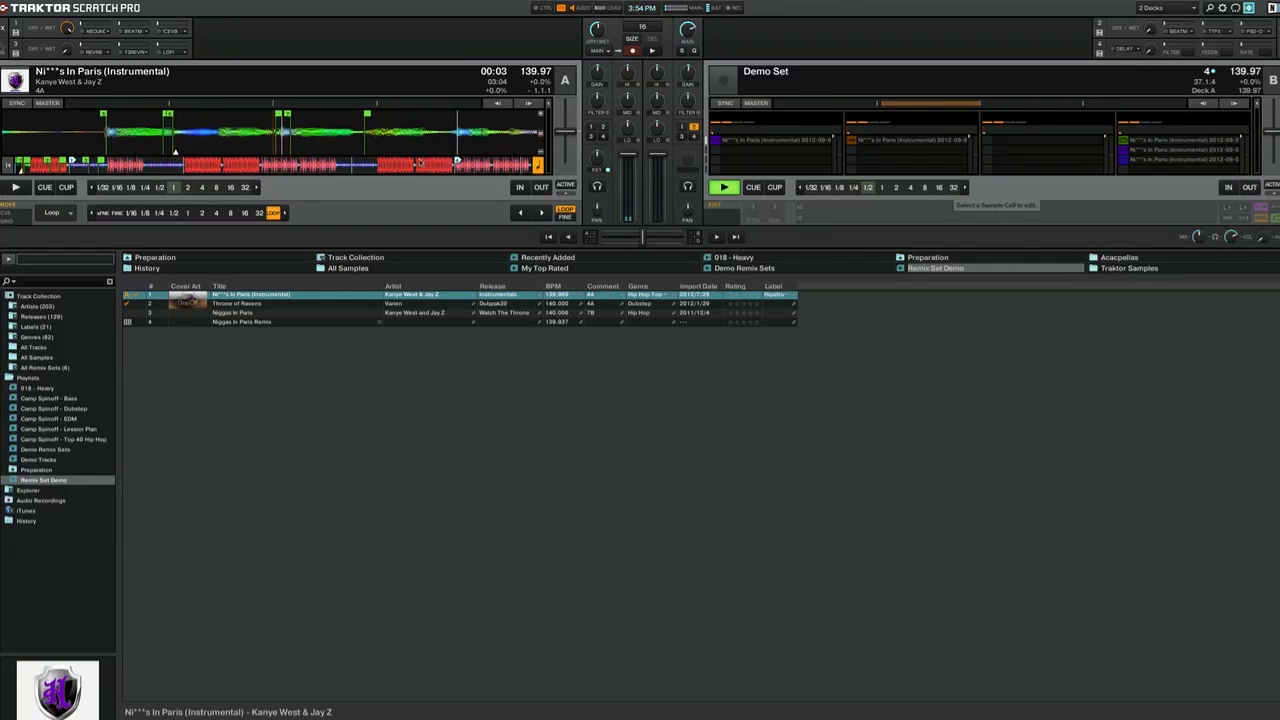
left_click(44, 186)
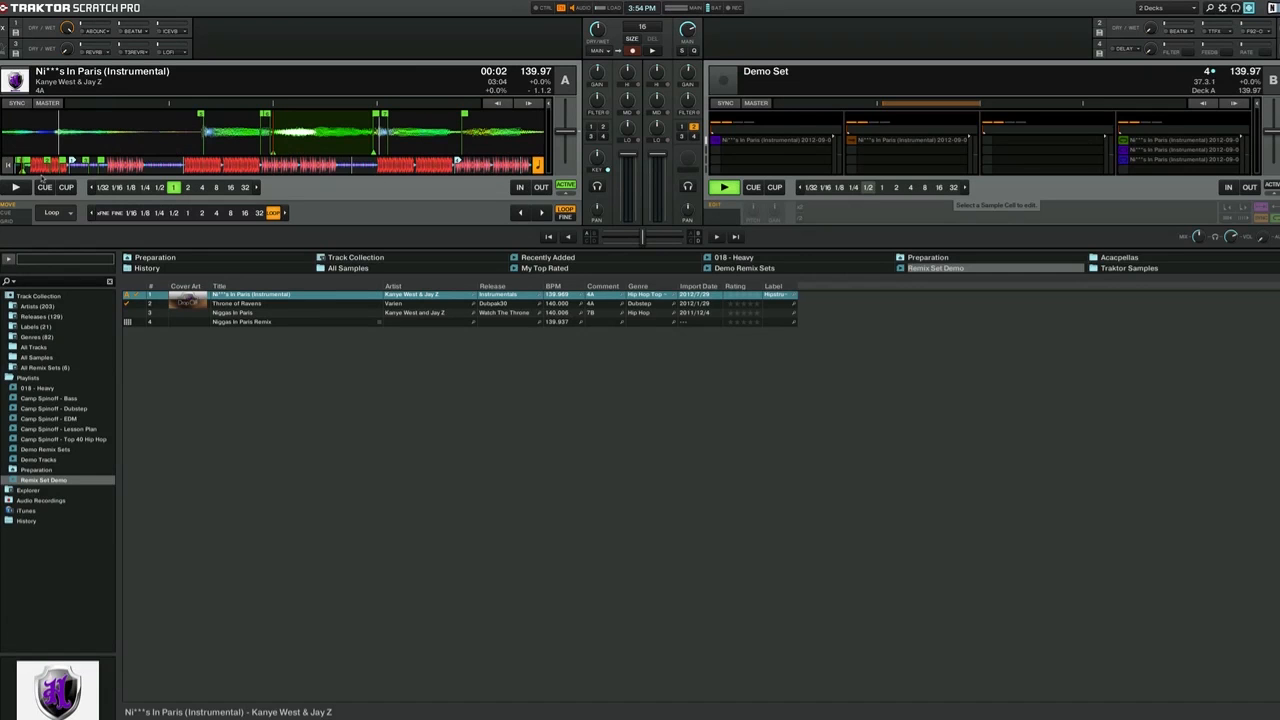
Move deck A to the melody note at 00:03, set a cue point and loop-in/out points around it, and audition the loop
left_click(15, 187)
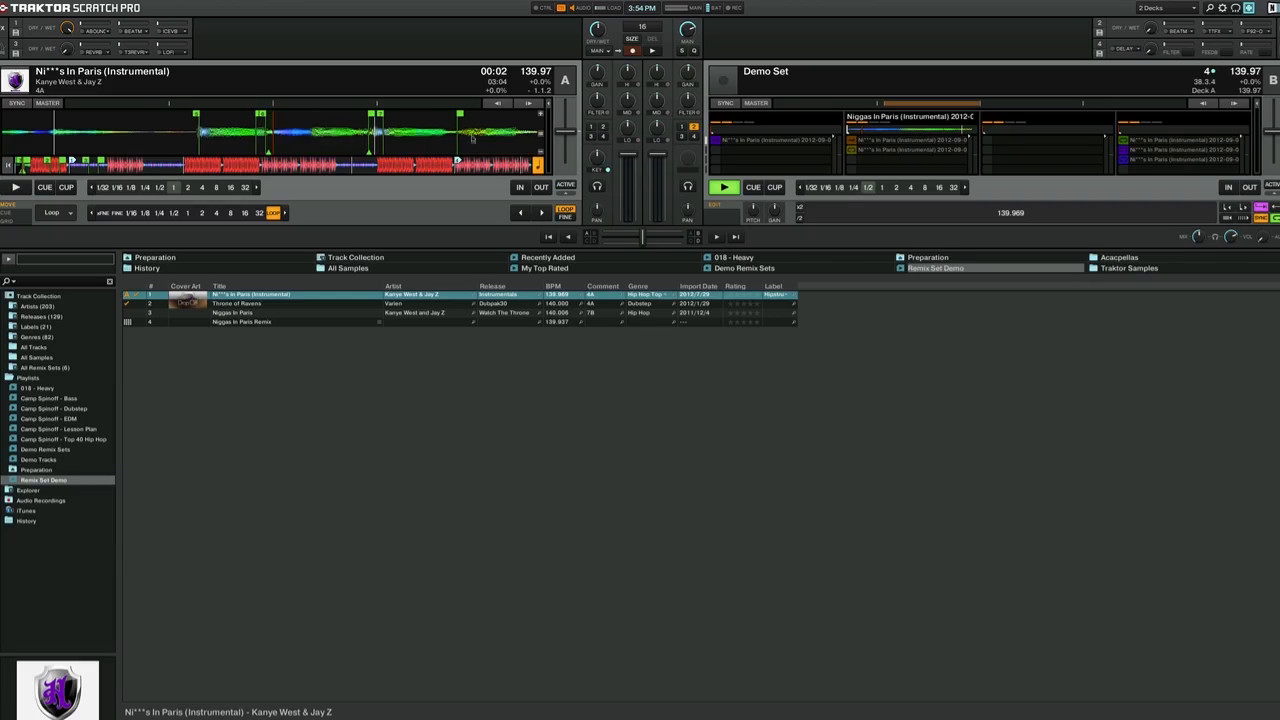
left_click_drag(472, 138, 361, 152)
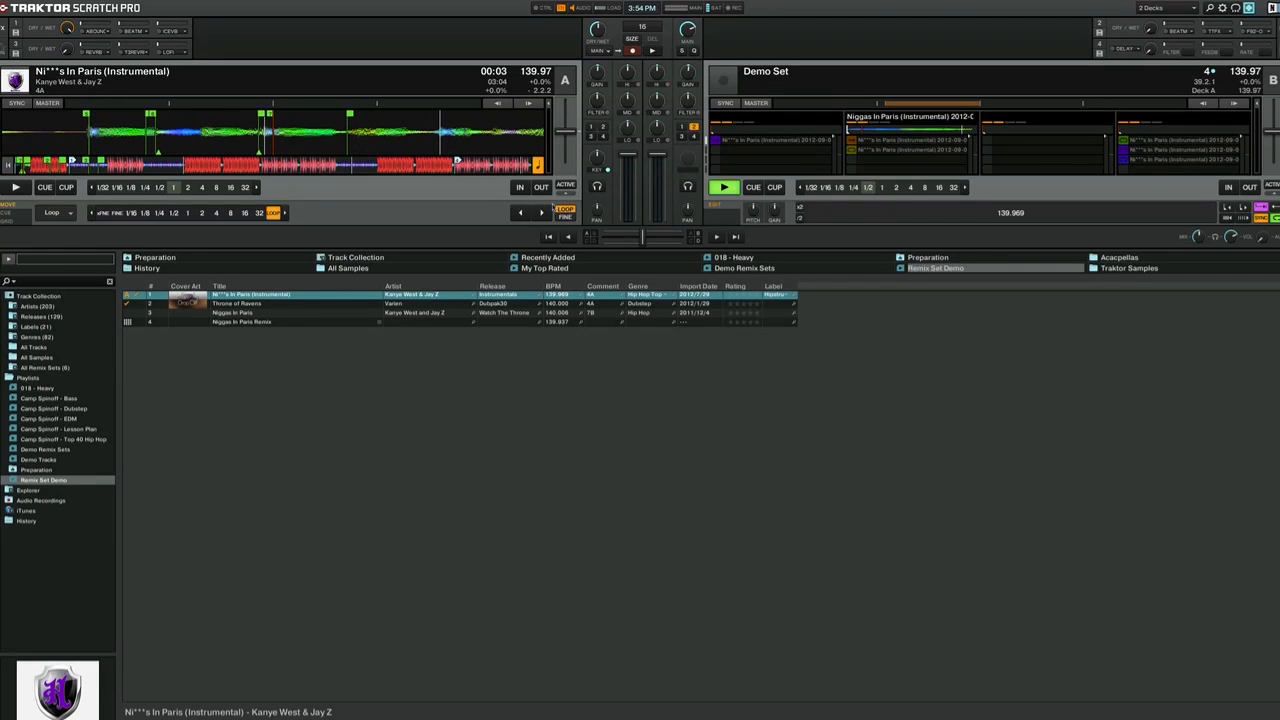
left_click(520, 188)
left_click(45, 188)
left_click_drag(520, 152, 422, 153)
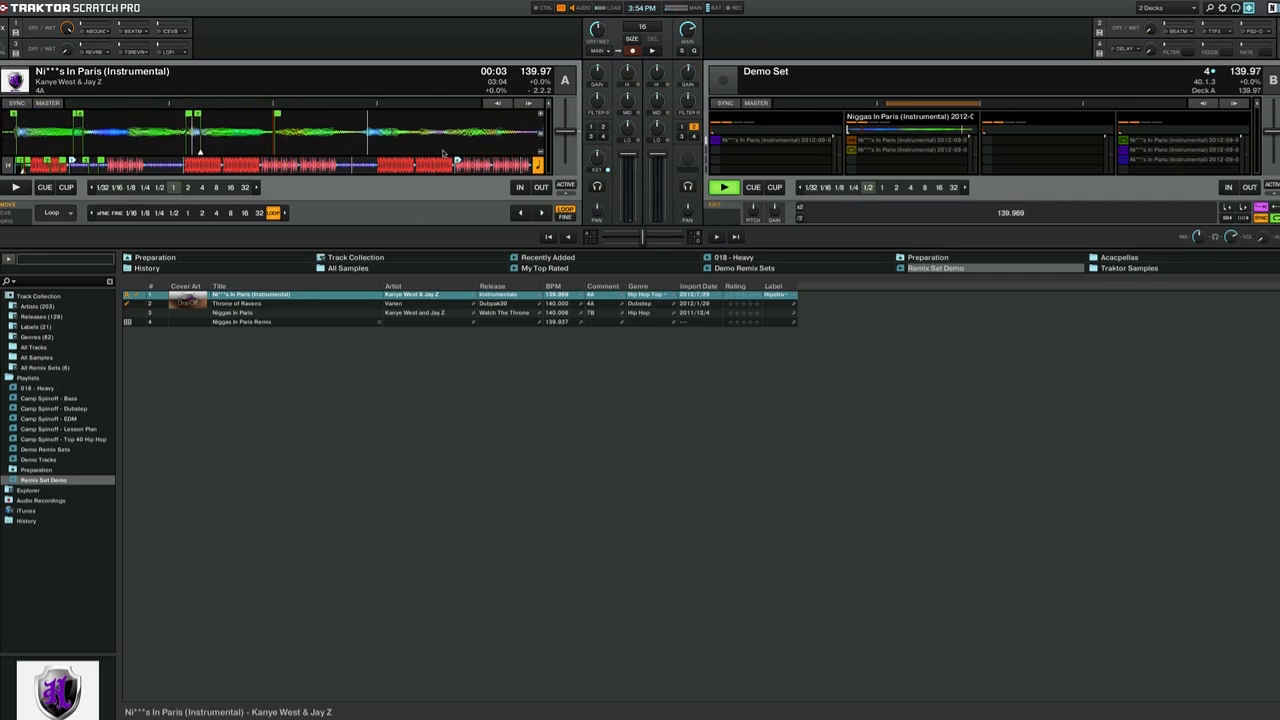
left_click(541, 188)
key("space")
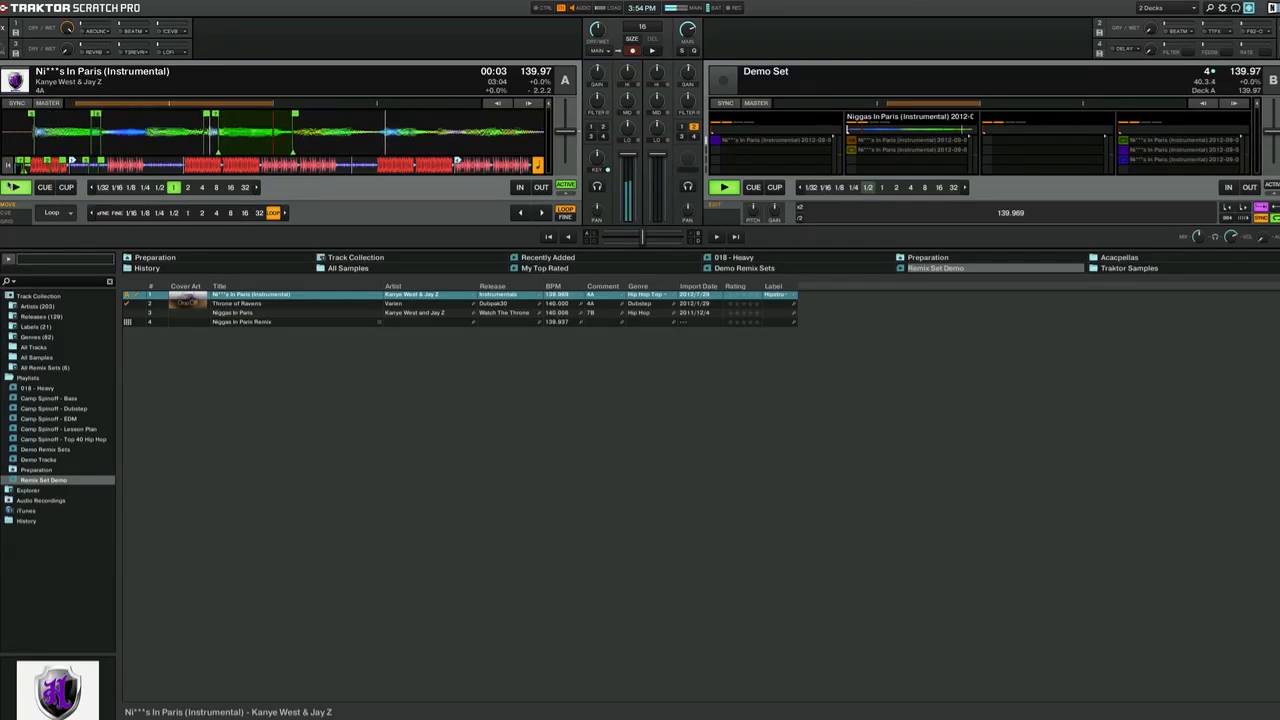
key("space")
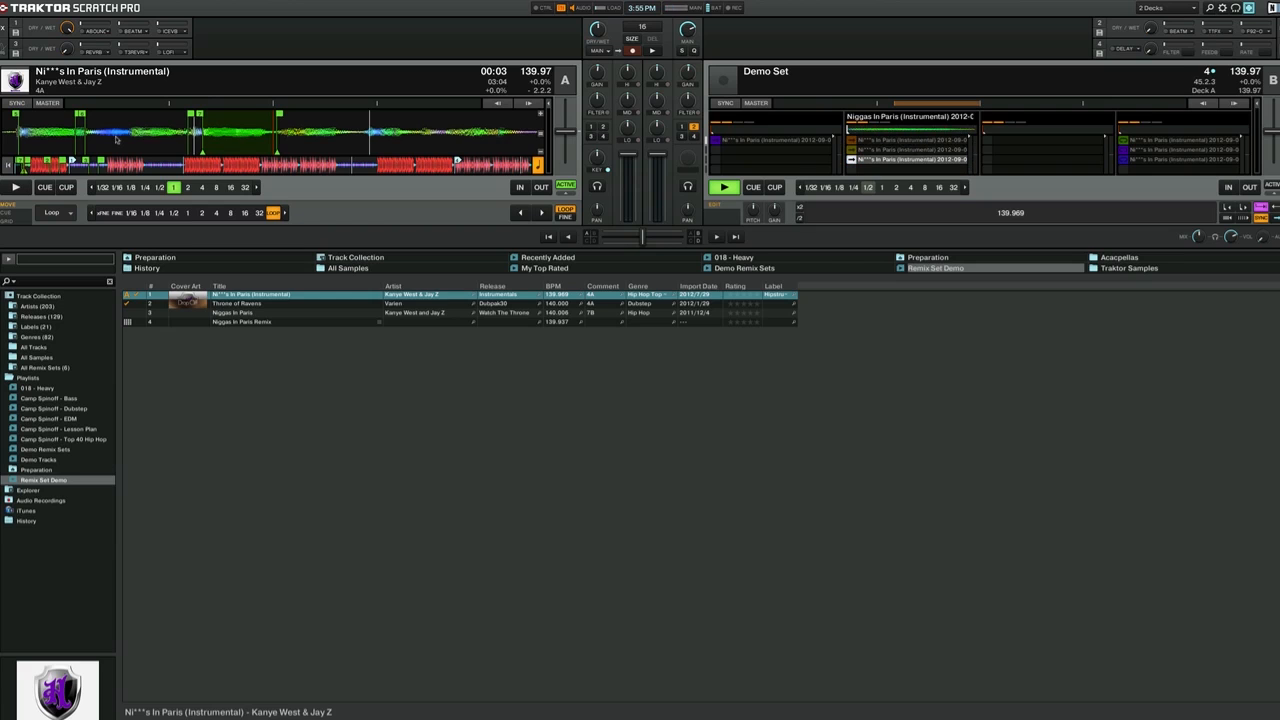
Return deck A to the melody start at 00:02, set an 8-beat loop there and play through it to check its end
left_click_drag(46, 132, 370, 140)
left_click(173, 187)
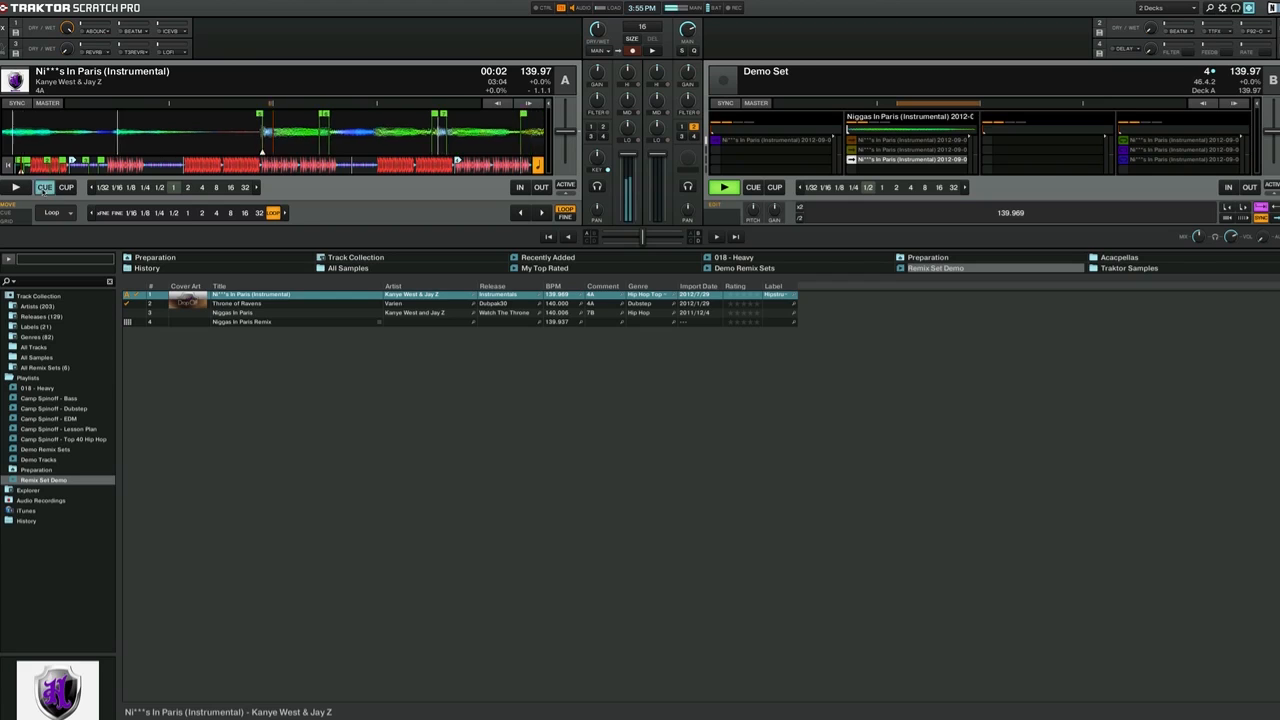
left_click(216, 187)
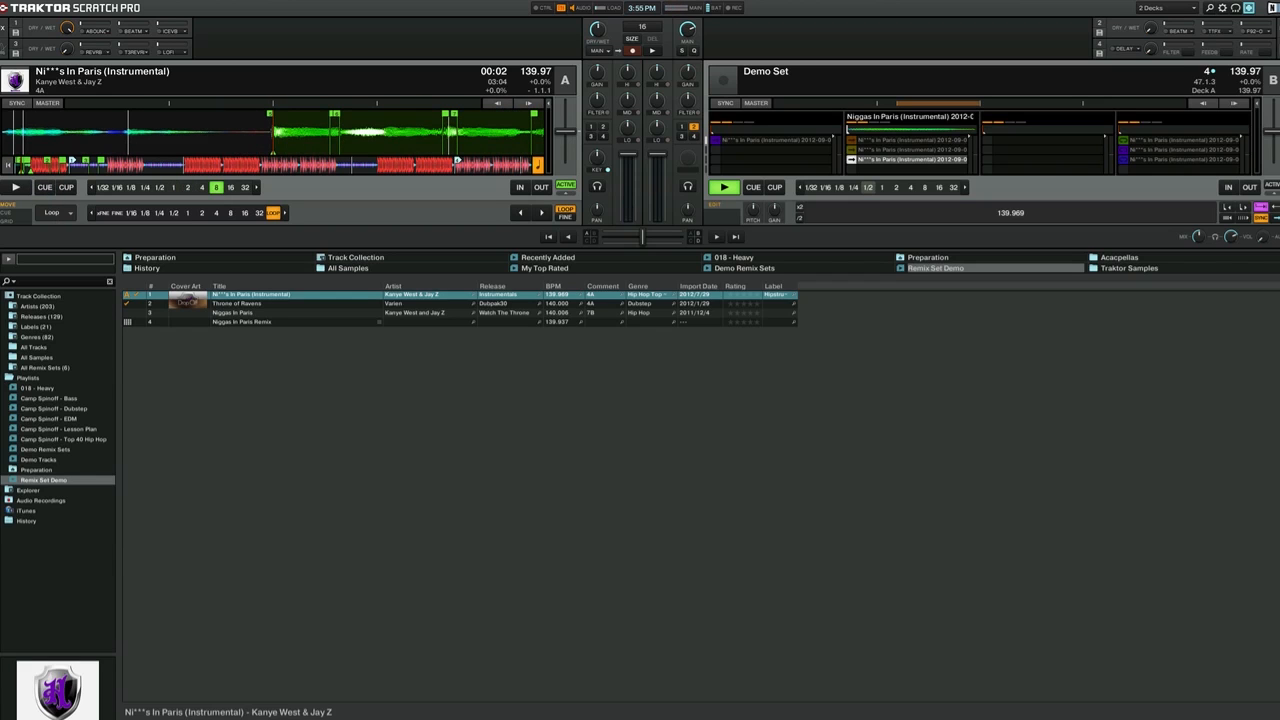
left_click(15, 187)
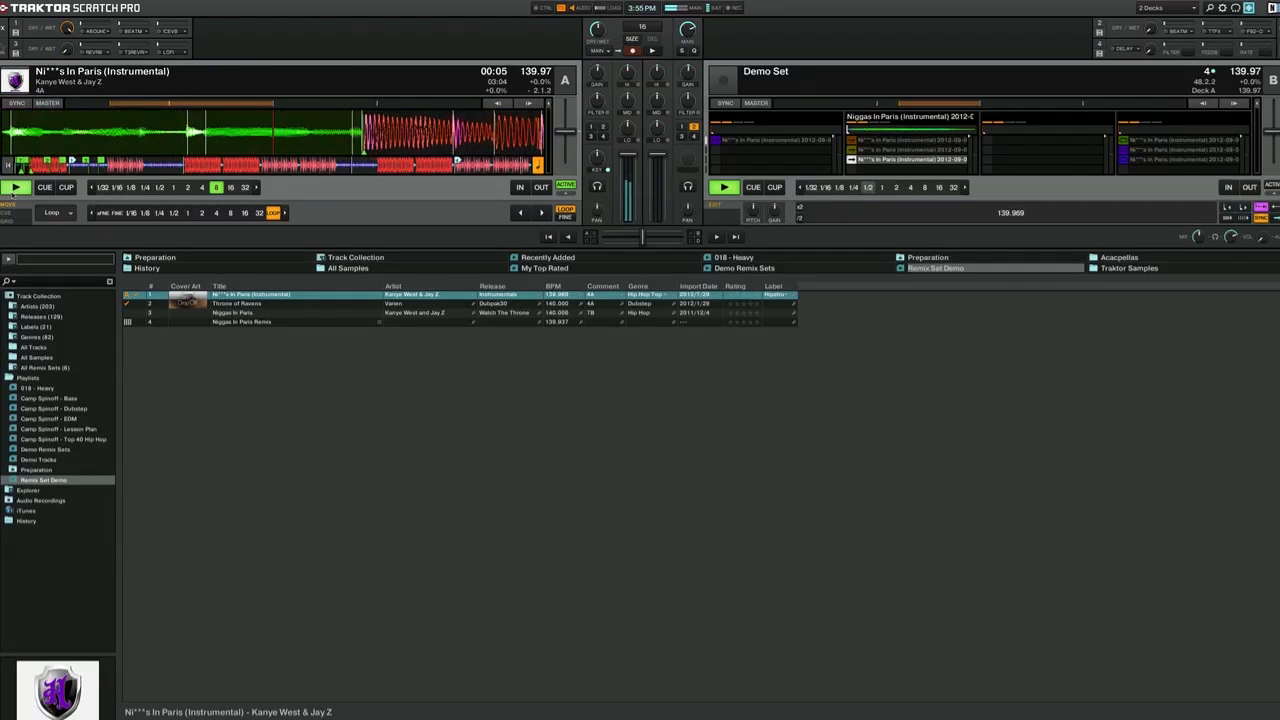
left_click(15, 187)
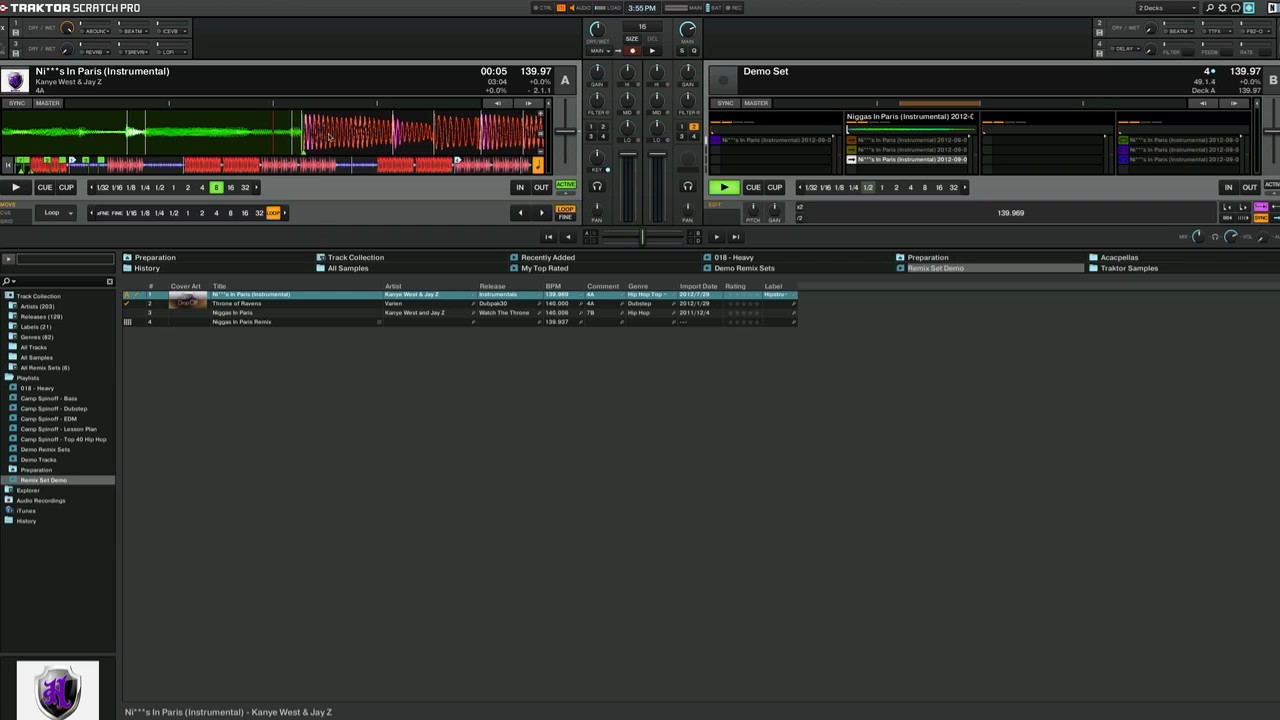
Bring up deck A's loop move controls and set the move increment to extra fine (xFNE)
scroll(543, 117, "up", 2)
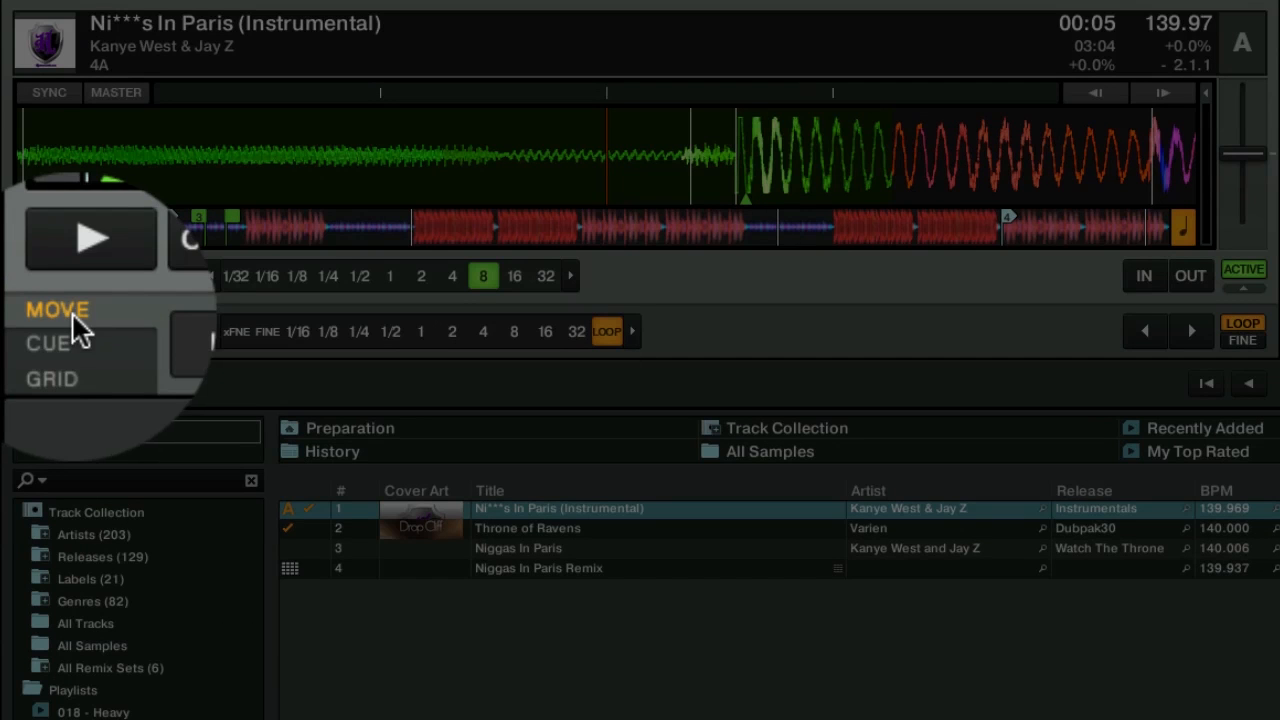
left_click(52, 330)
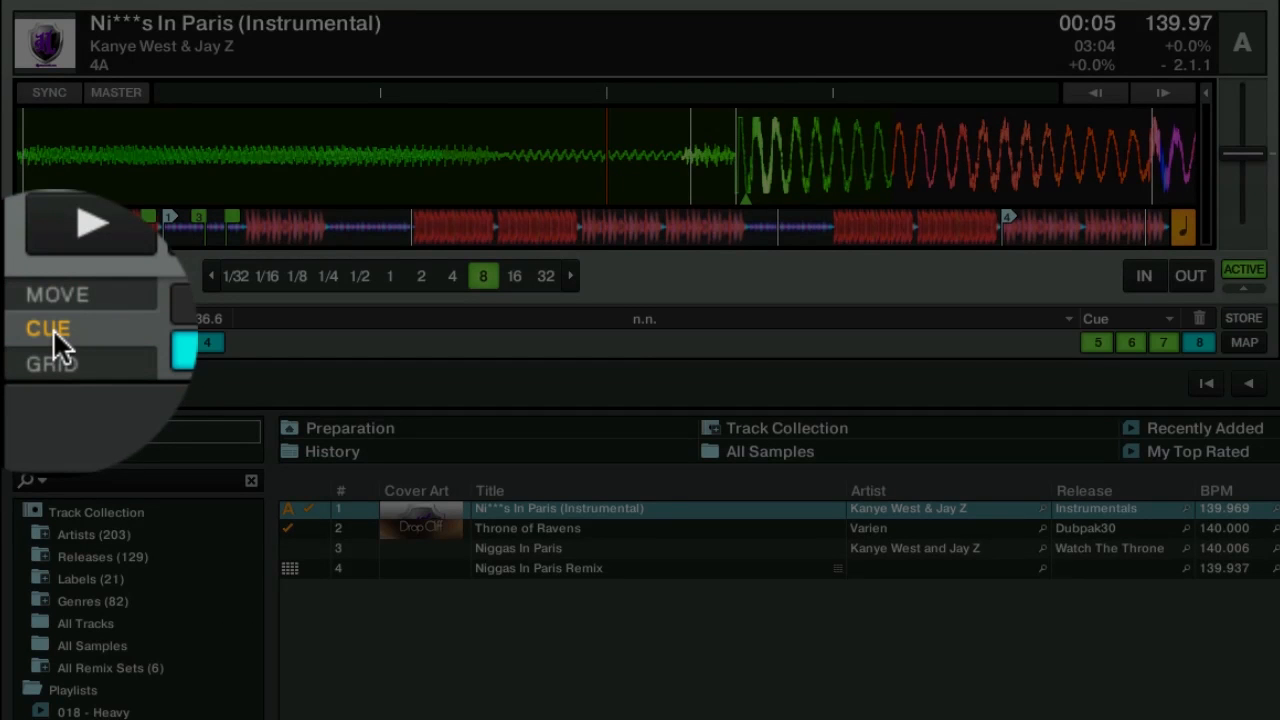
left_click(58, 298)
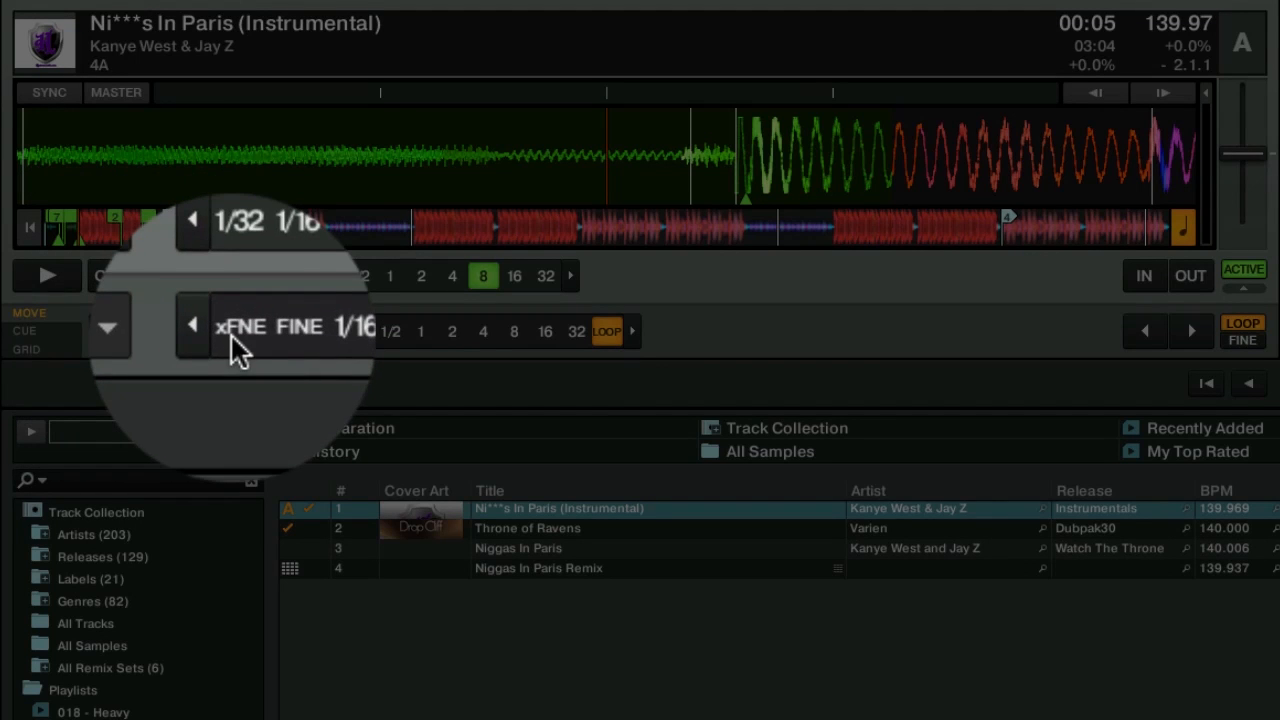
left_click(236, 330)
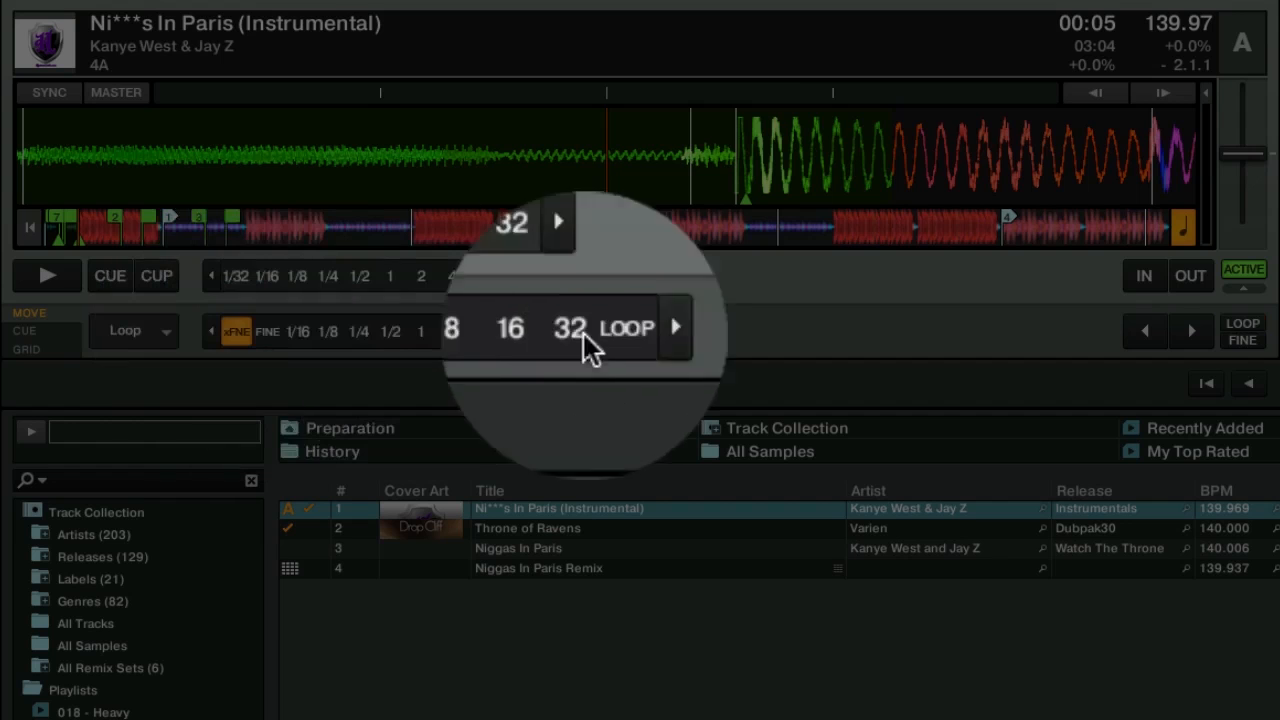
Nudge deck A's 8-beat loop backward in extra-fine increments so it ends before the bass hit, auditioning the loop point
left_click(1152, 332)
left_click(1152, 334)
left_click(1152, 334)
left_click(1152, 334)
left_click(1152, 334)
left_click(1152, 334)
left_click(1152, 334)
left_click(1200, 336)
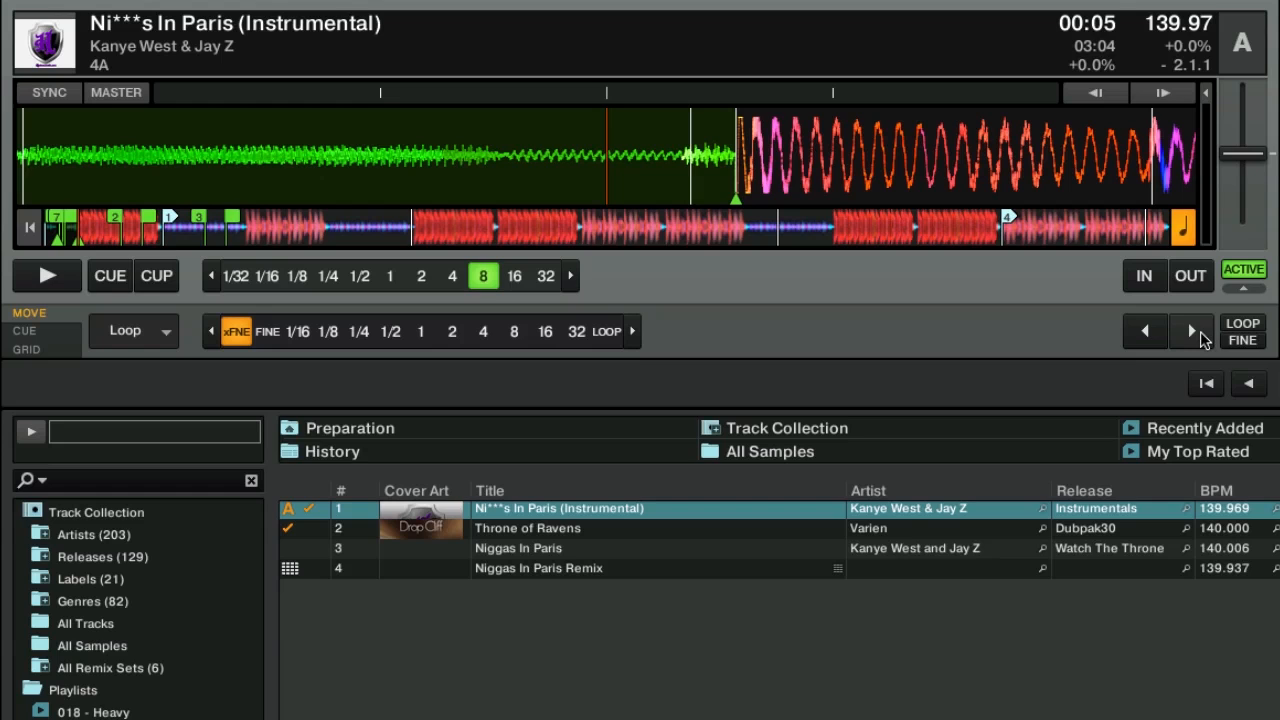
left_click(1144, 346)
left_click(1183, 343)
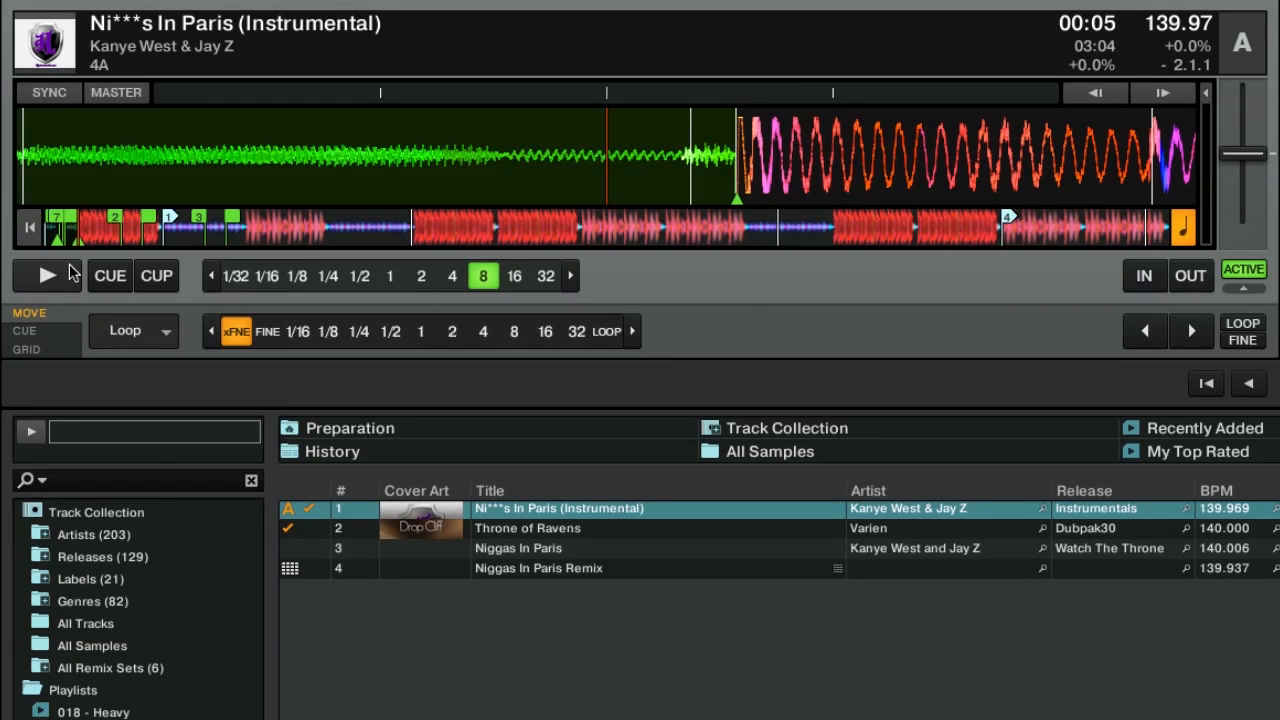
left_click(57, 282)
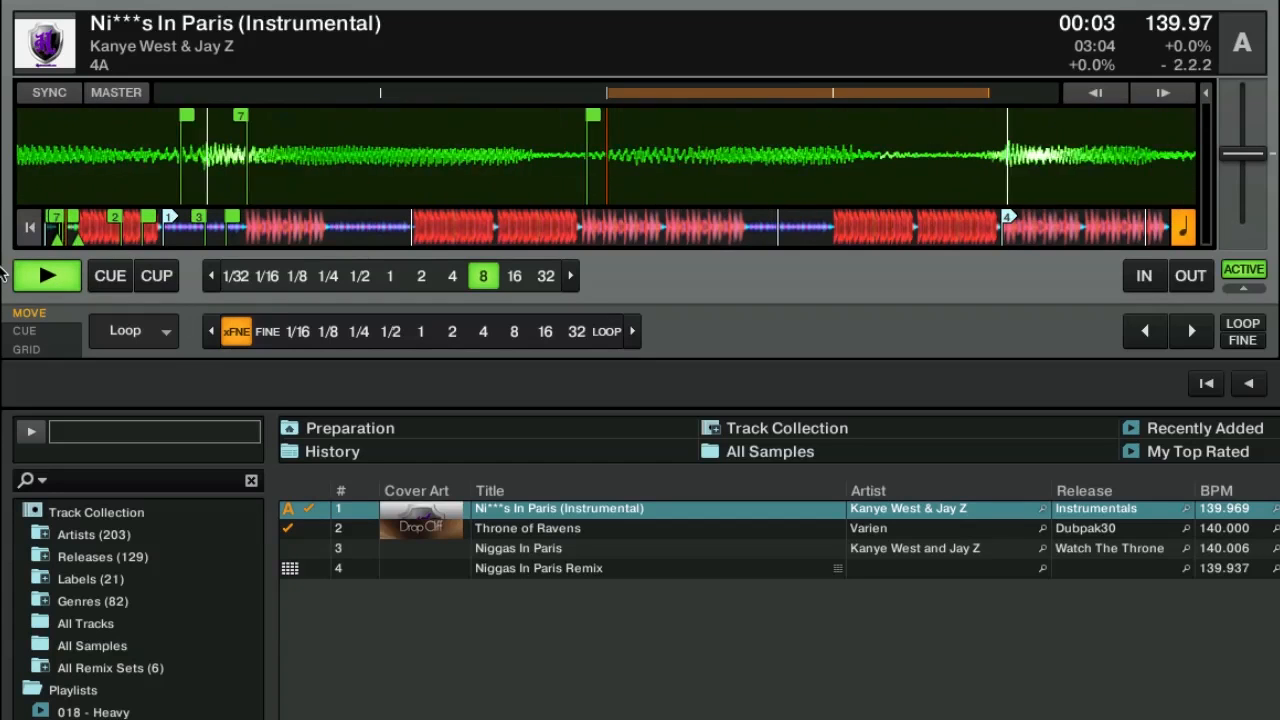
left_click(50, 278)
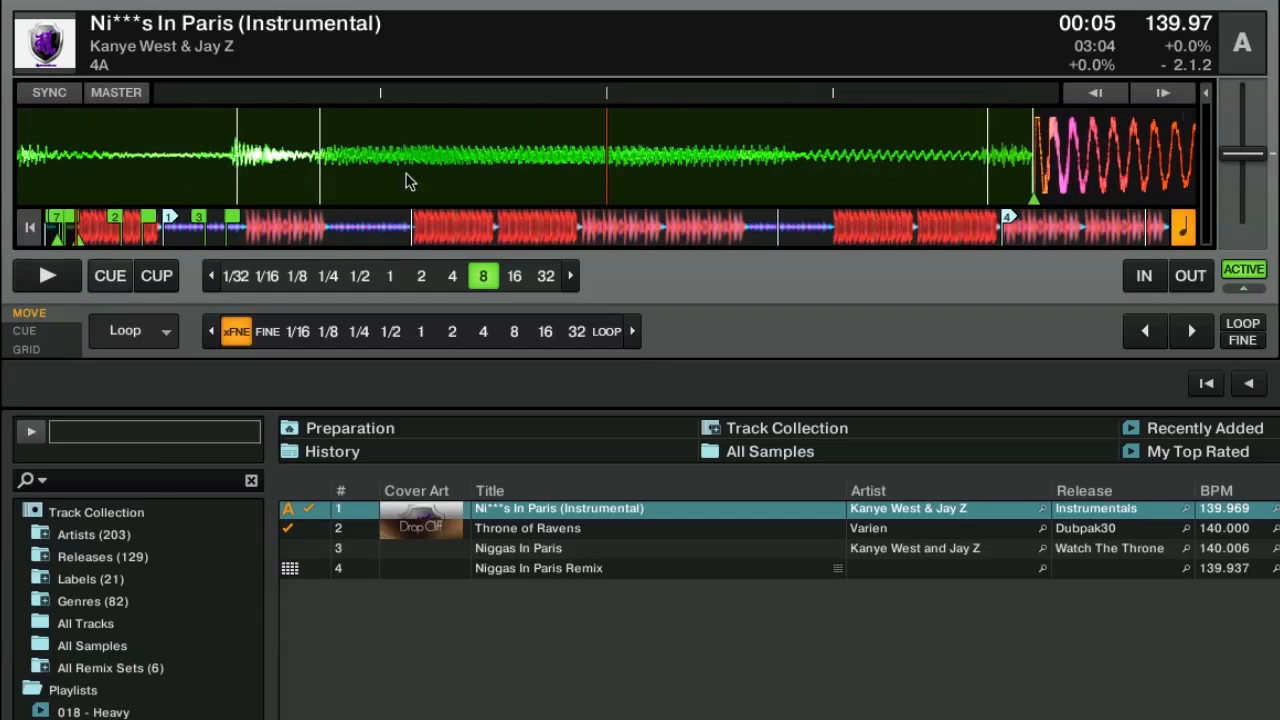
left_click(1147, 333)
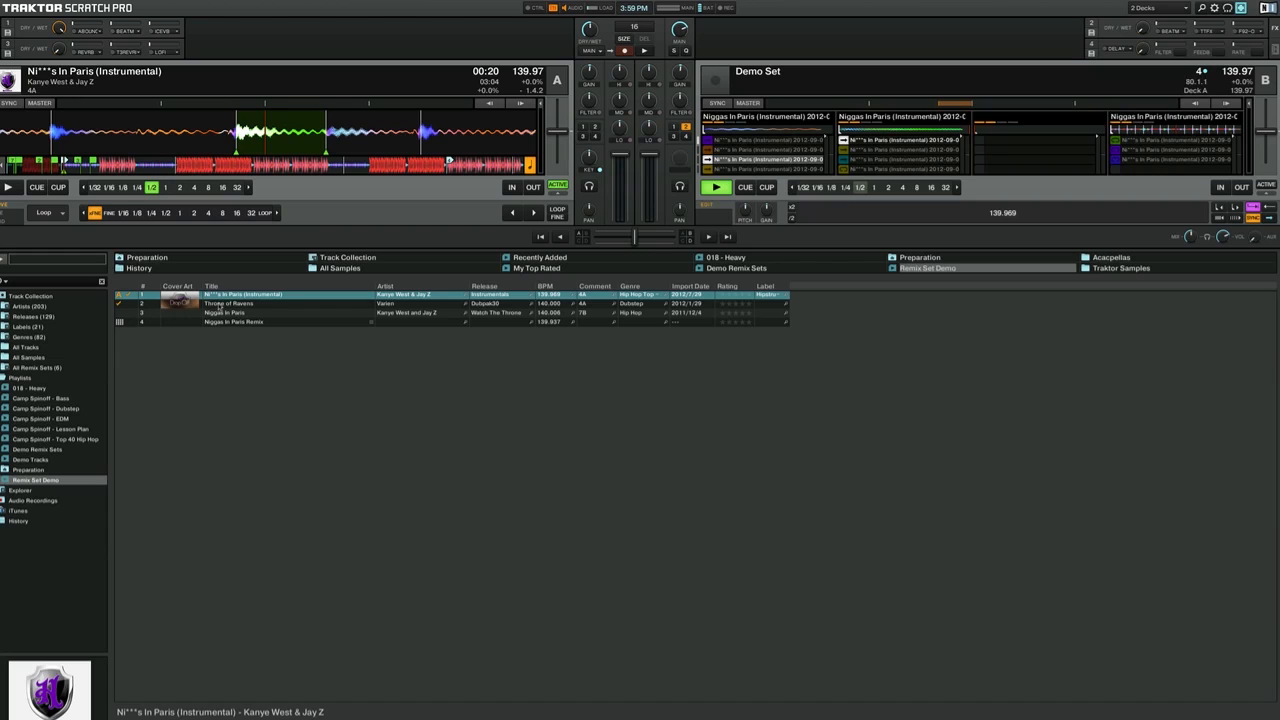
Load Throne of Ravens onto deck A and cue it at its first beat for sampling
left_click_drag(222, 303, 176, 136)
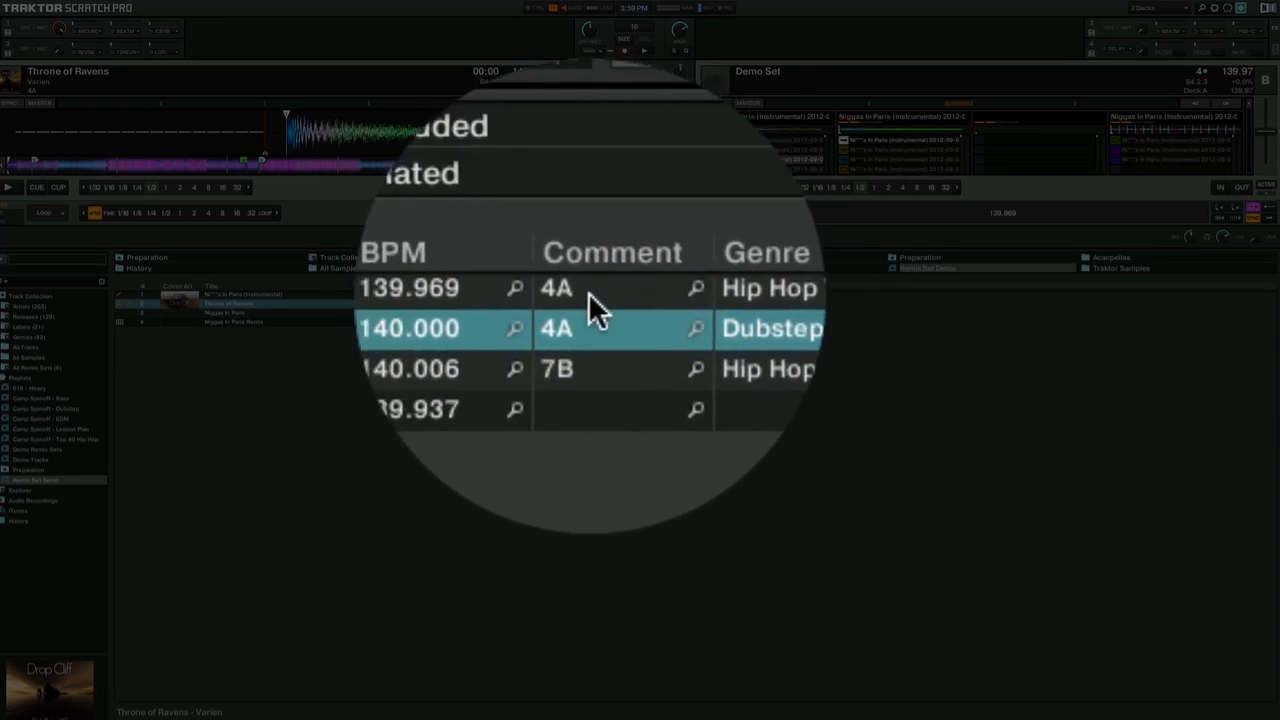
left_click(582, 295)
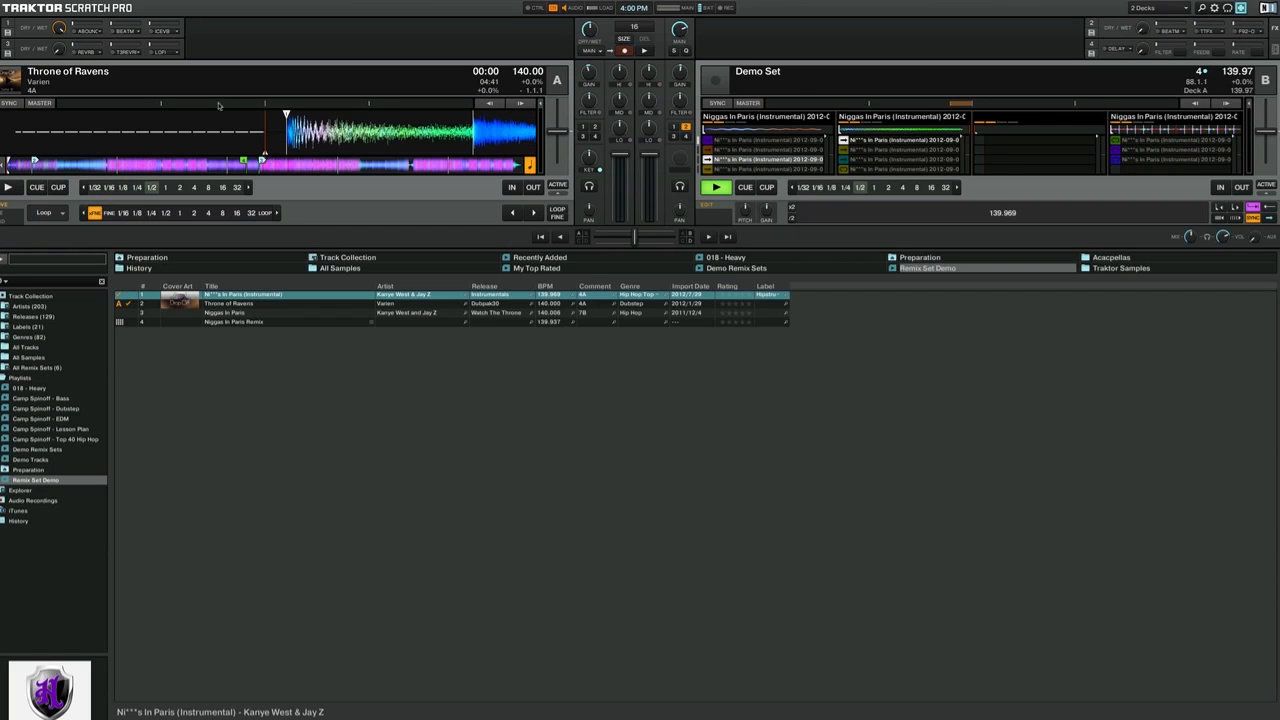
key("s")
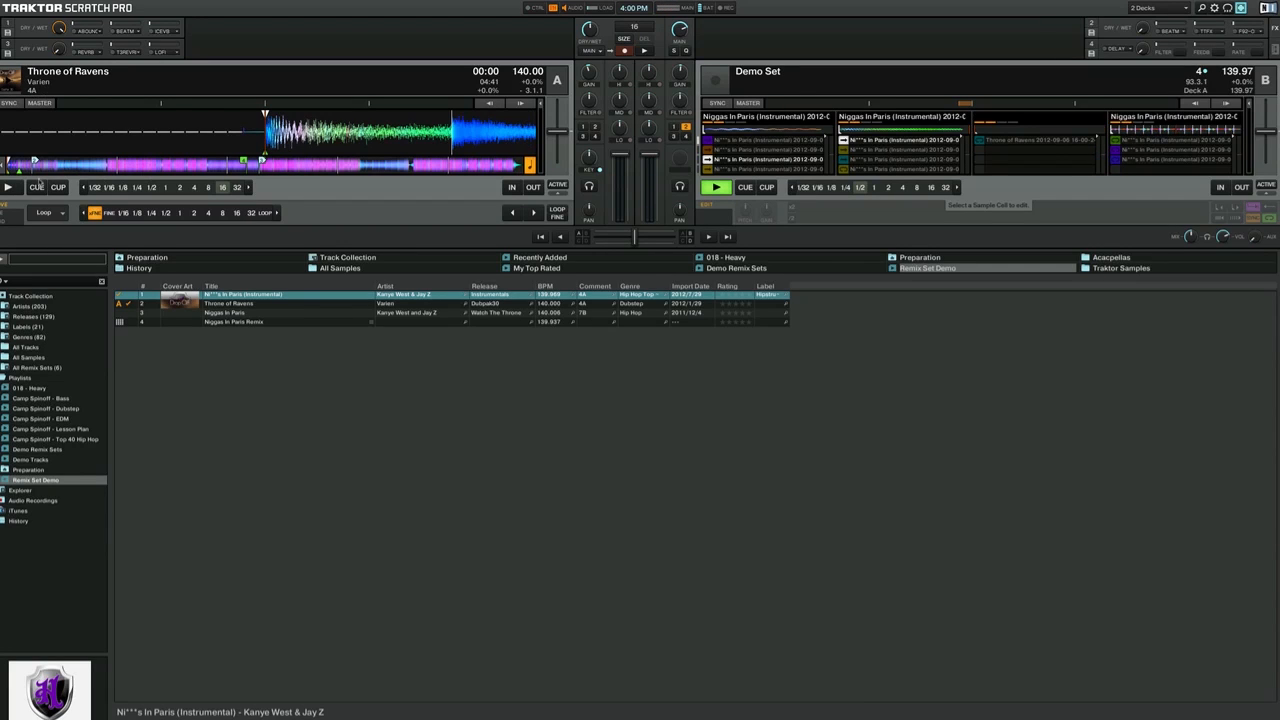
left_click(37, 187)
left_click(37, 187)
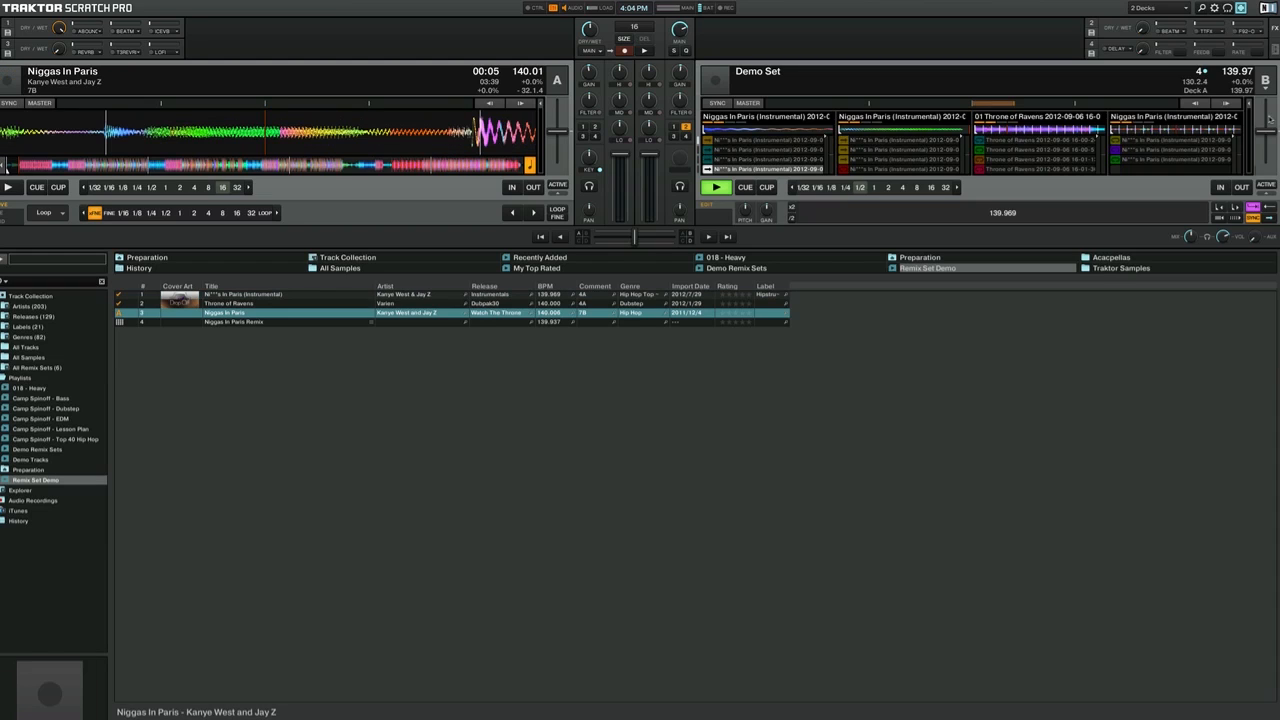
Rename the remix set on deck B to "NIP Remix" and save it to the collection
double_click(757, 72)
type("NIP Remix")
key("Return")
left_click(1265, 79)
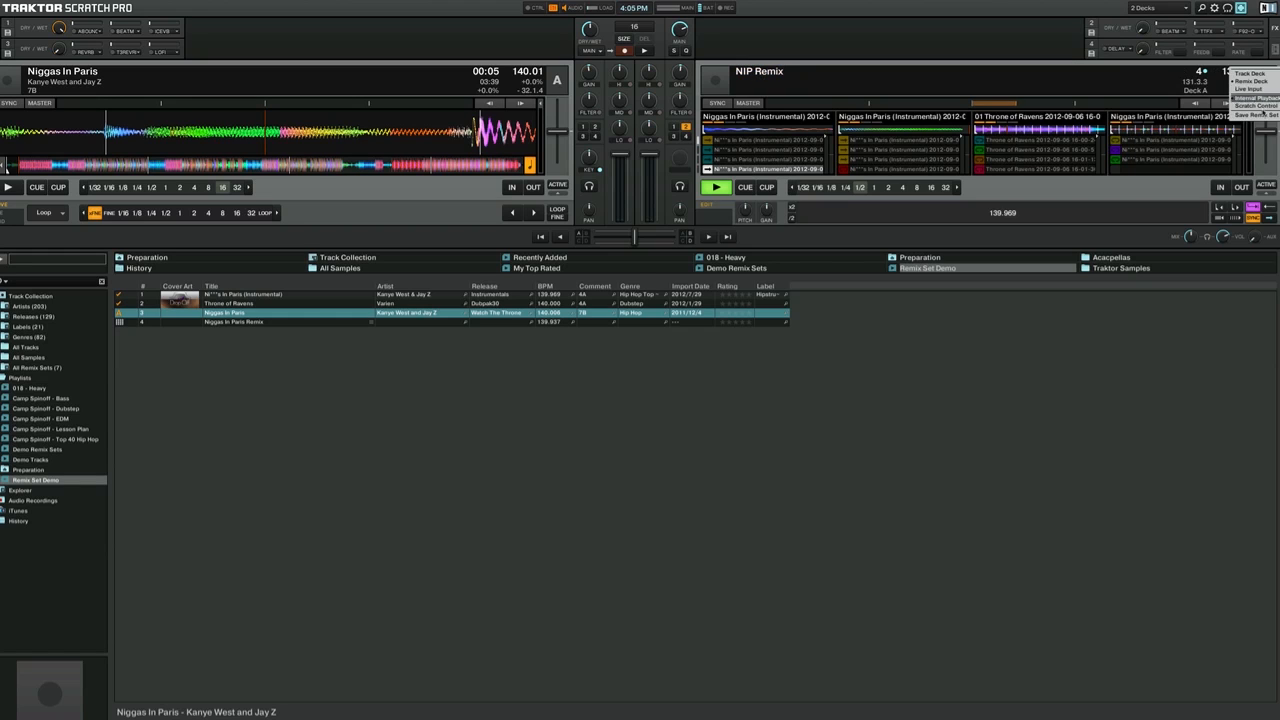
left_click(1262, 116)
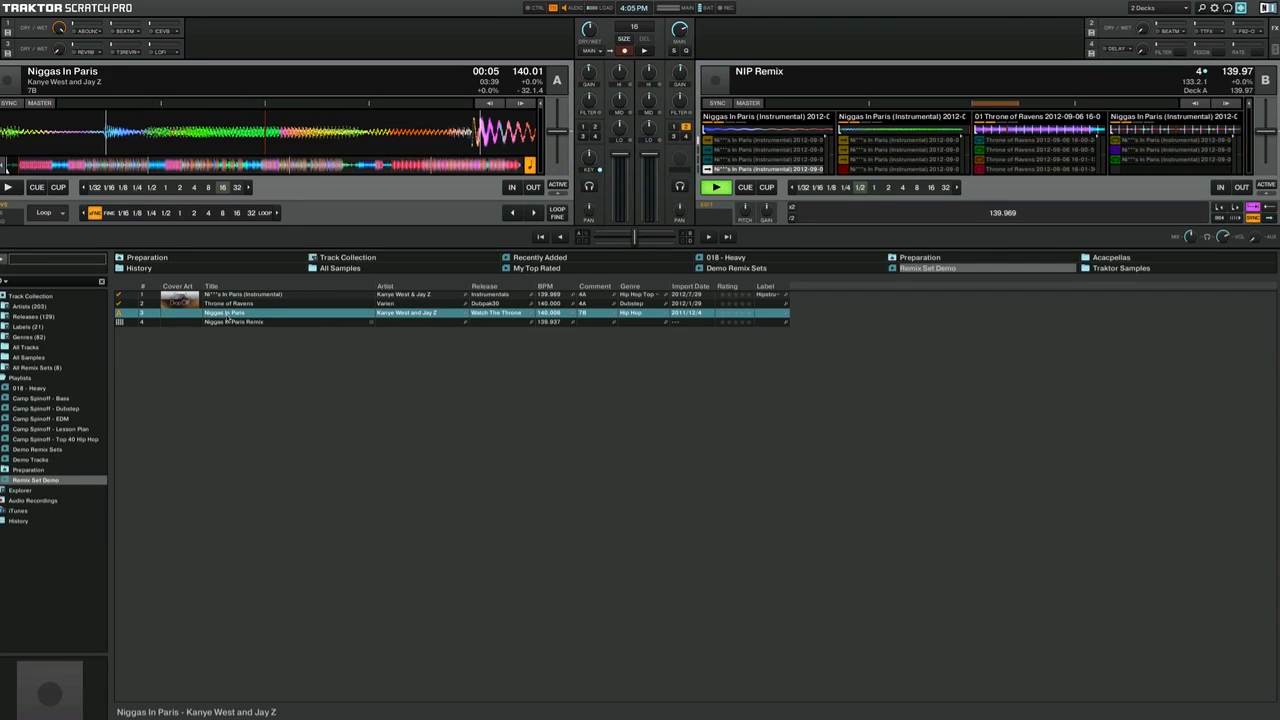
Select the existing remix set in row 4 of the Remix Set Demo playlist
key("Up")
key("Down")
key("Down")
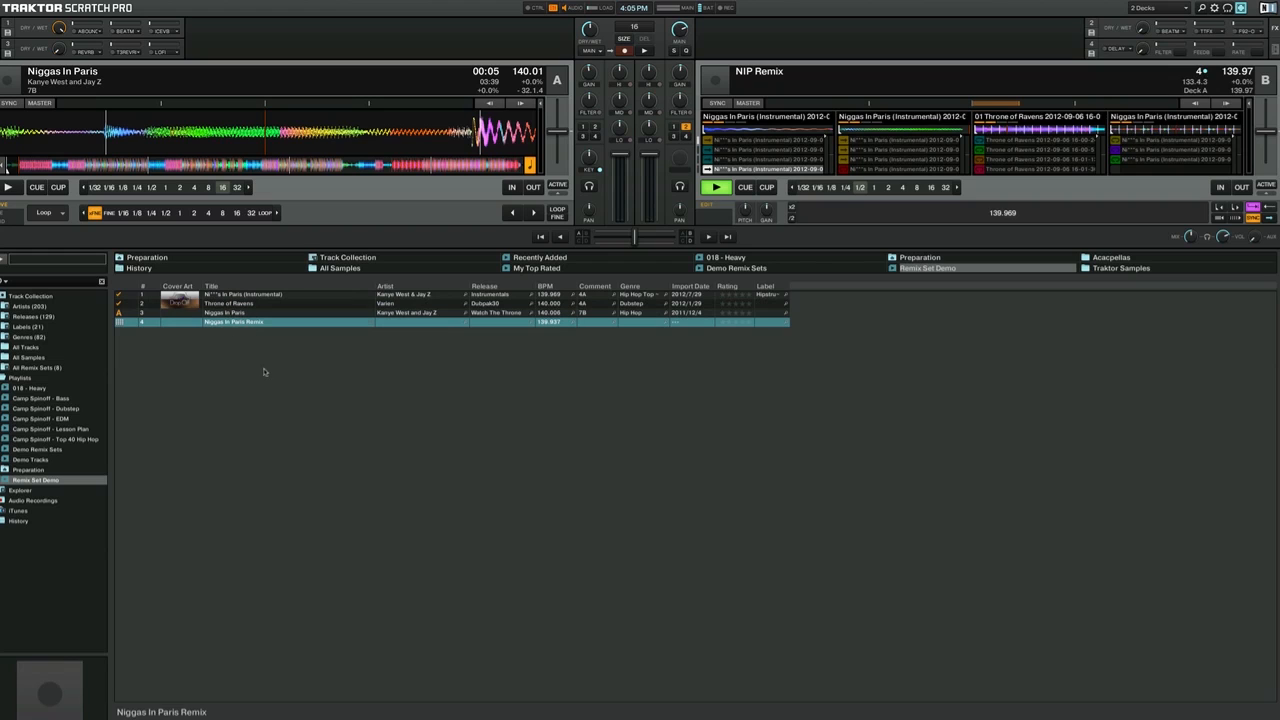